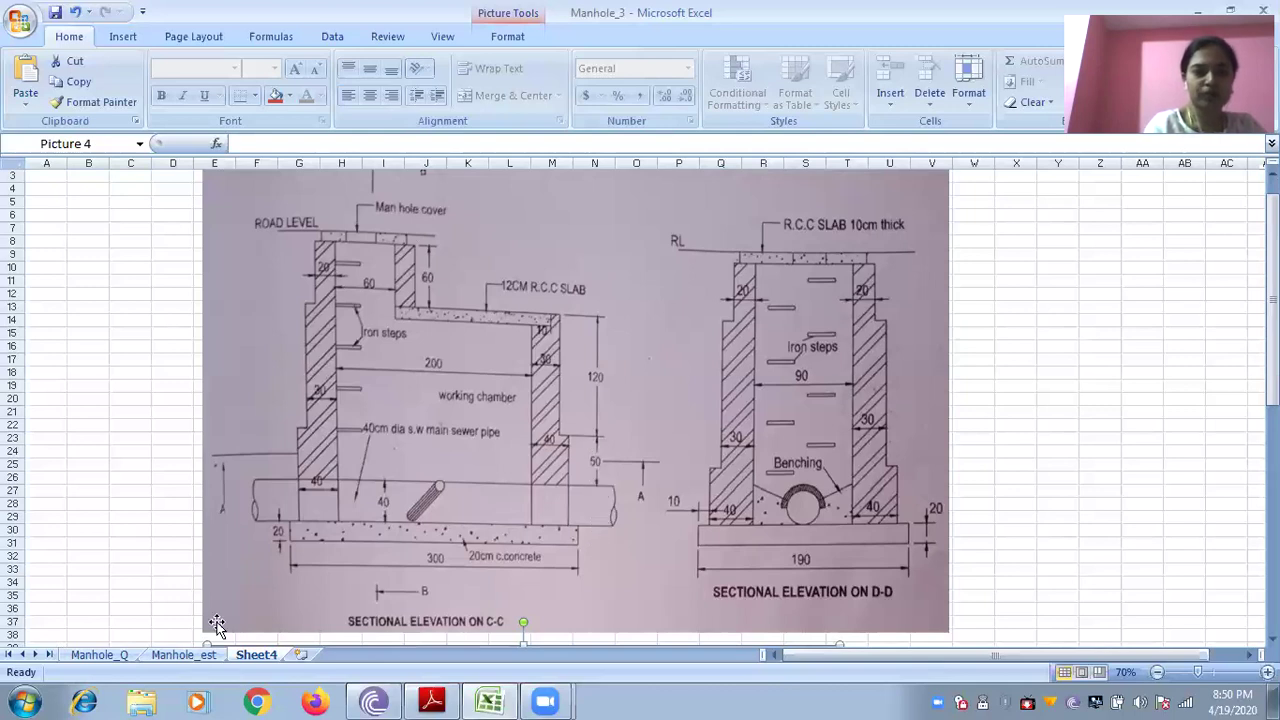
Step: Review the depth remark and quantity formula of the earthwork excavation item on the Manhole_est sheet
{"action": "left_click", "coordinate": [185, 655]}
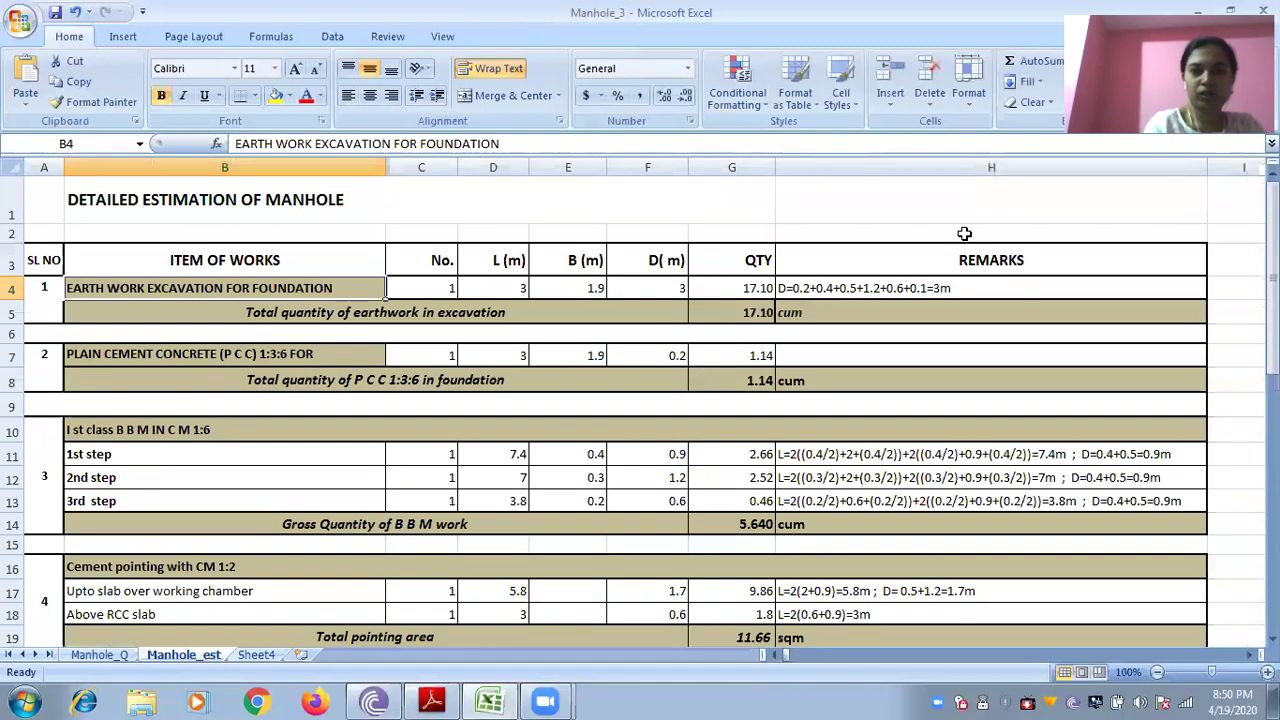
{"action": "left_click", "coordinate": [962, 288]}
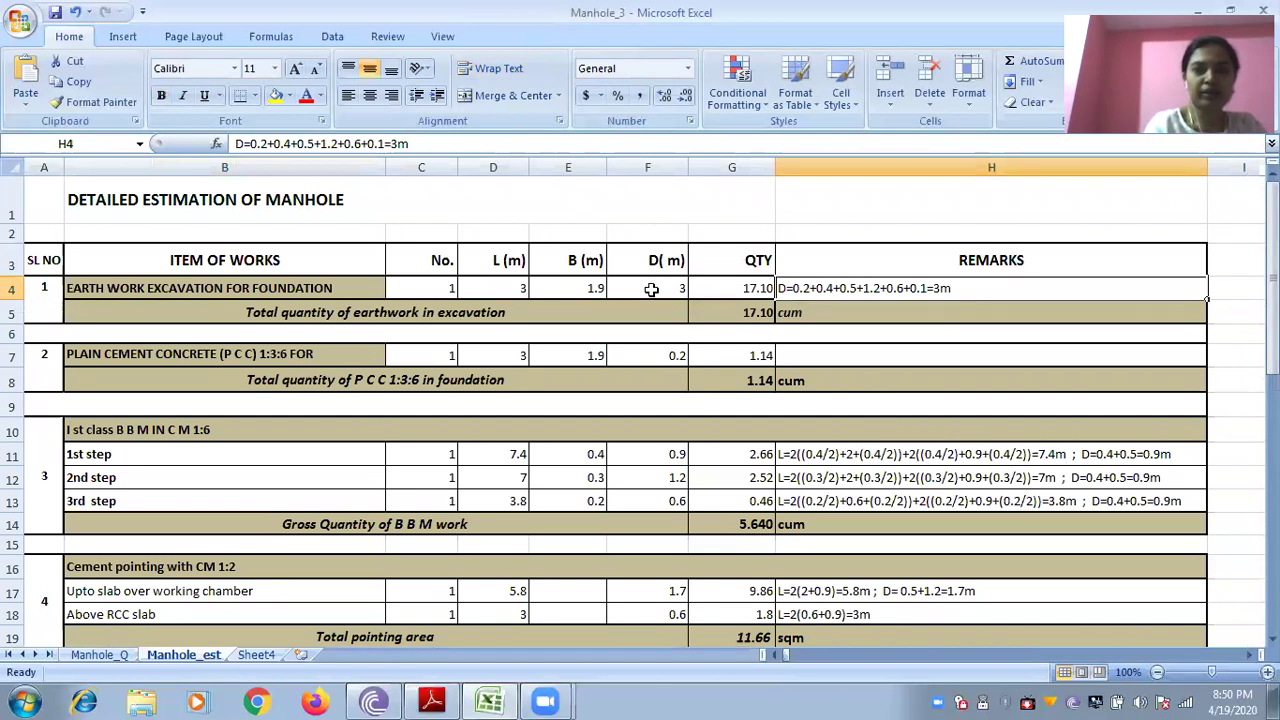
{"action": "left_click", "coordinate": [732, 281]}
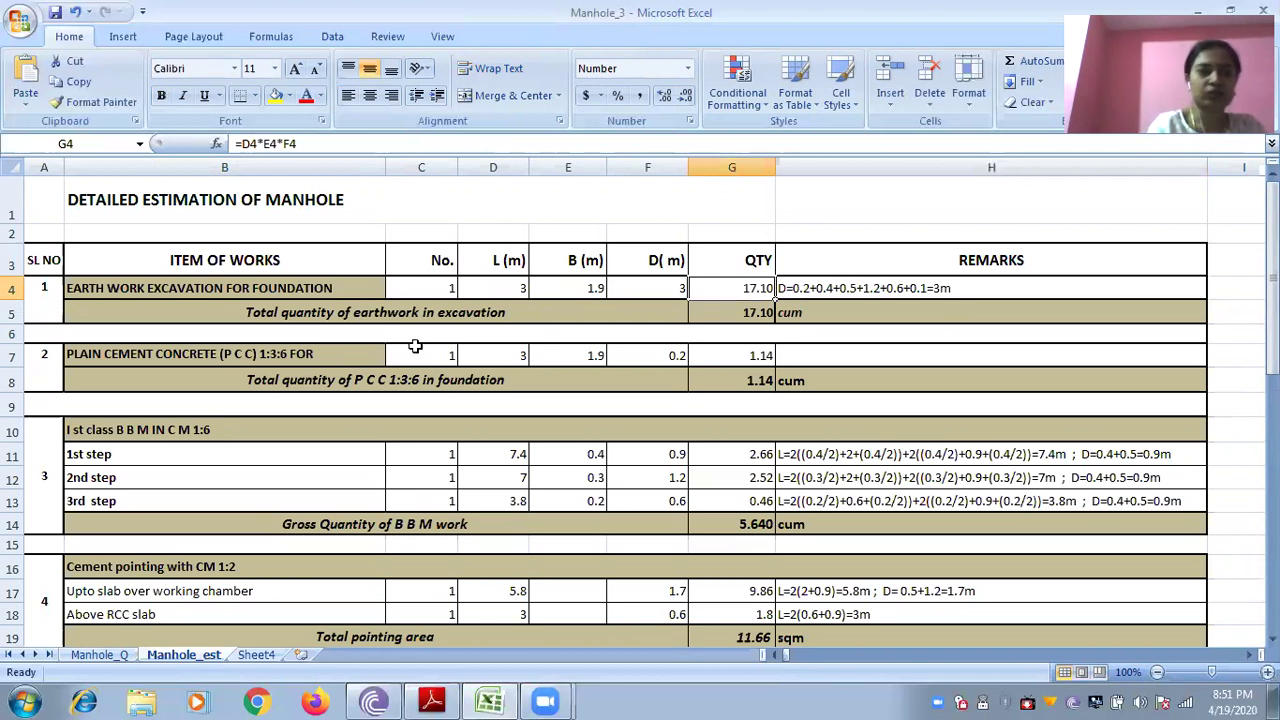
Step: Check the length, breadth and depth of the plain cement concrete item against the sectional drawing on Sheet4
{"action": "left_click", "coordinate": [278, 354]}
{"action": "left_click", "coordinate": [516, 354]}
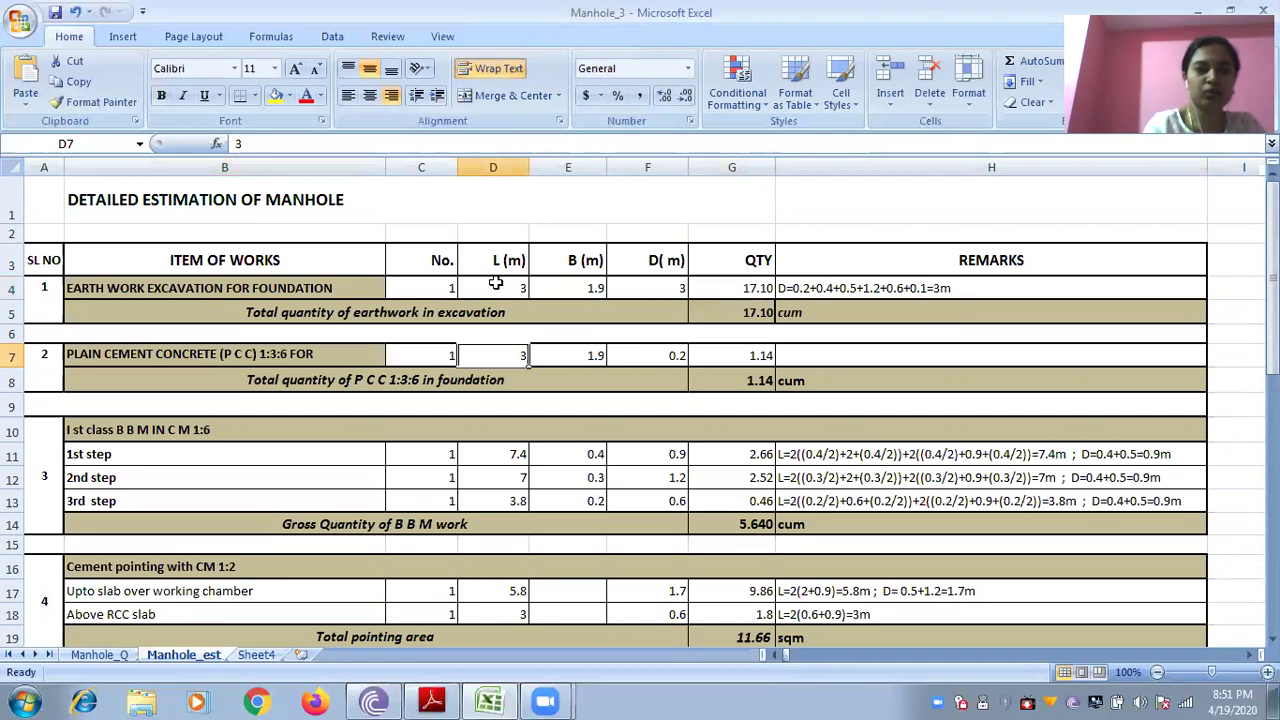
{"action": "key", "text": "Right"}
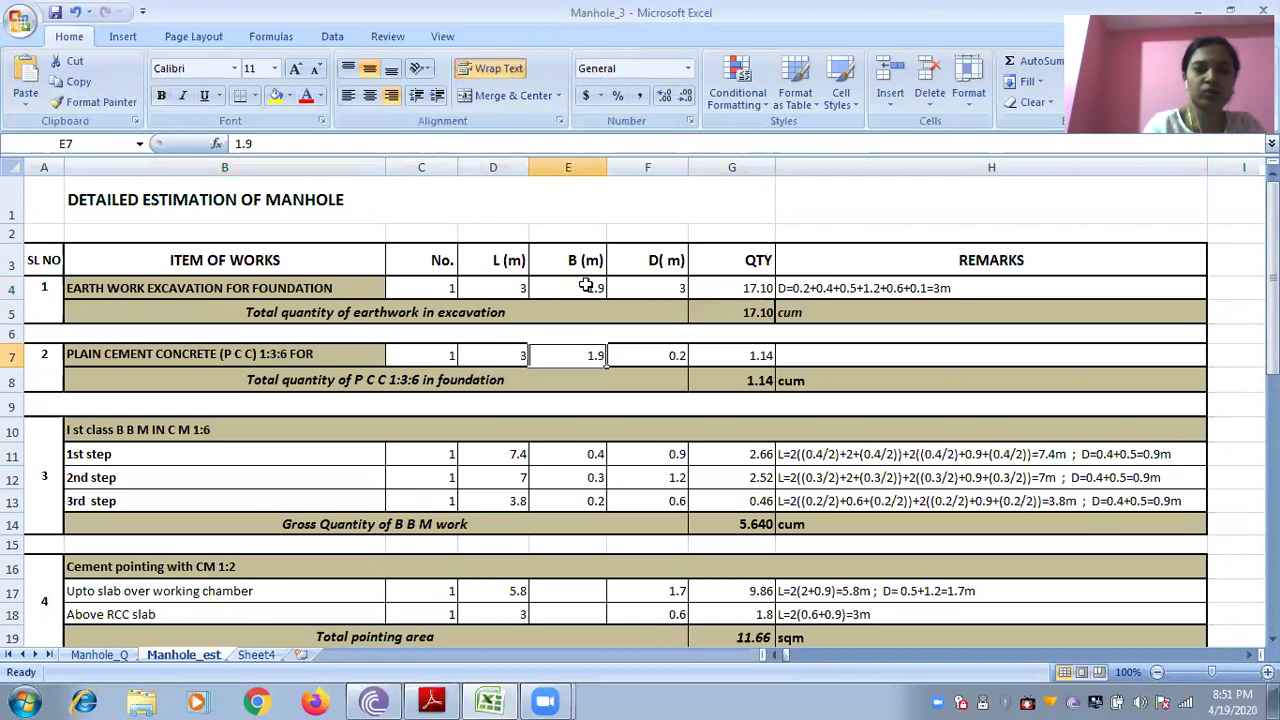
{"action": "left_click", "coordinate": [666, 355]}
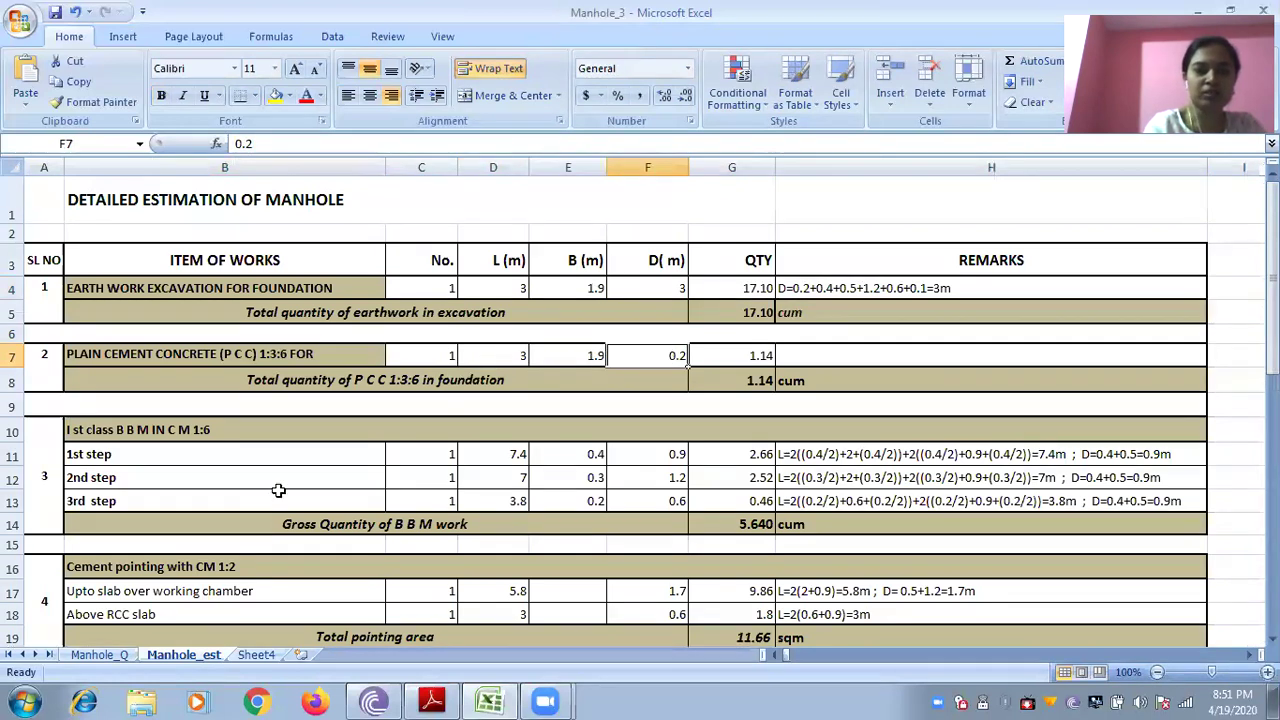
{"action": "left_click", "coordinate": [256, 655]}
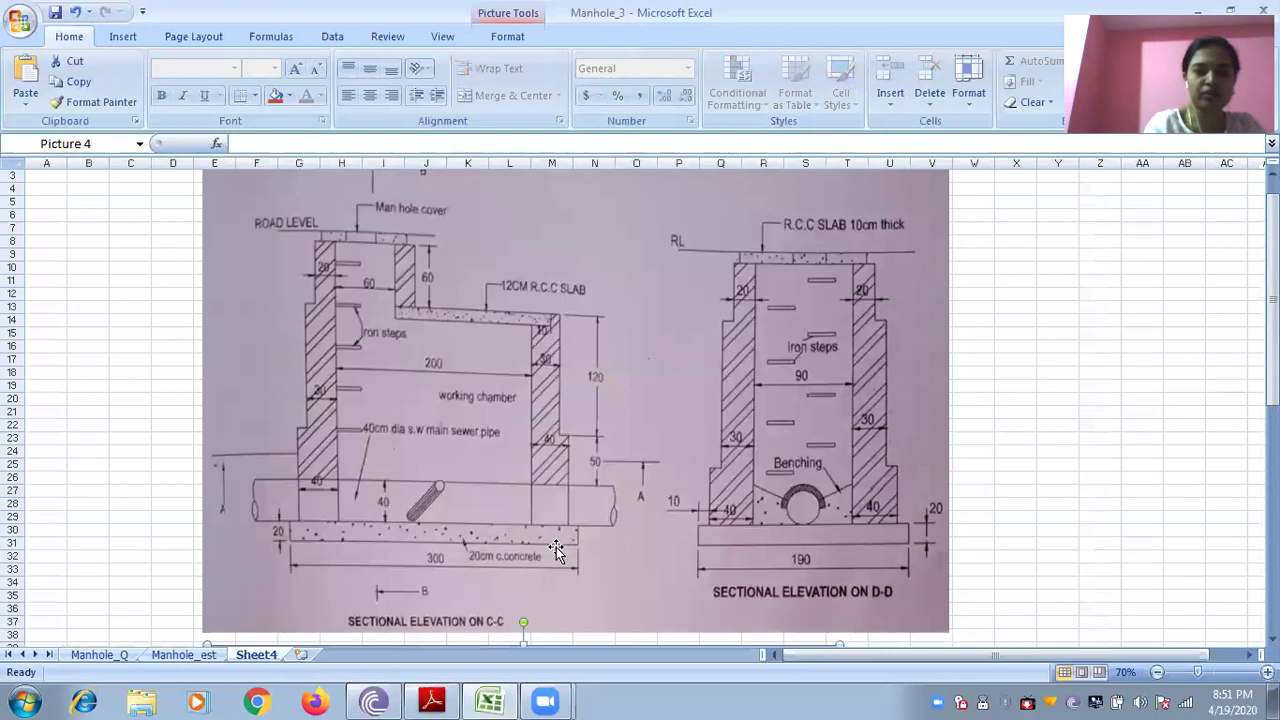
{"action": "left_click", "coordinate": [200, 654]}
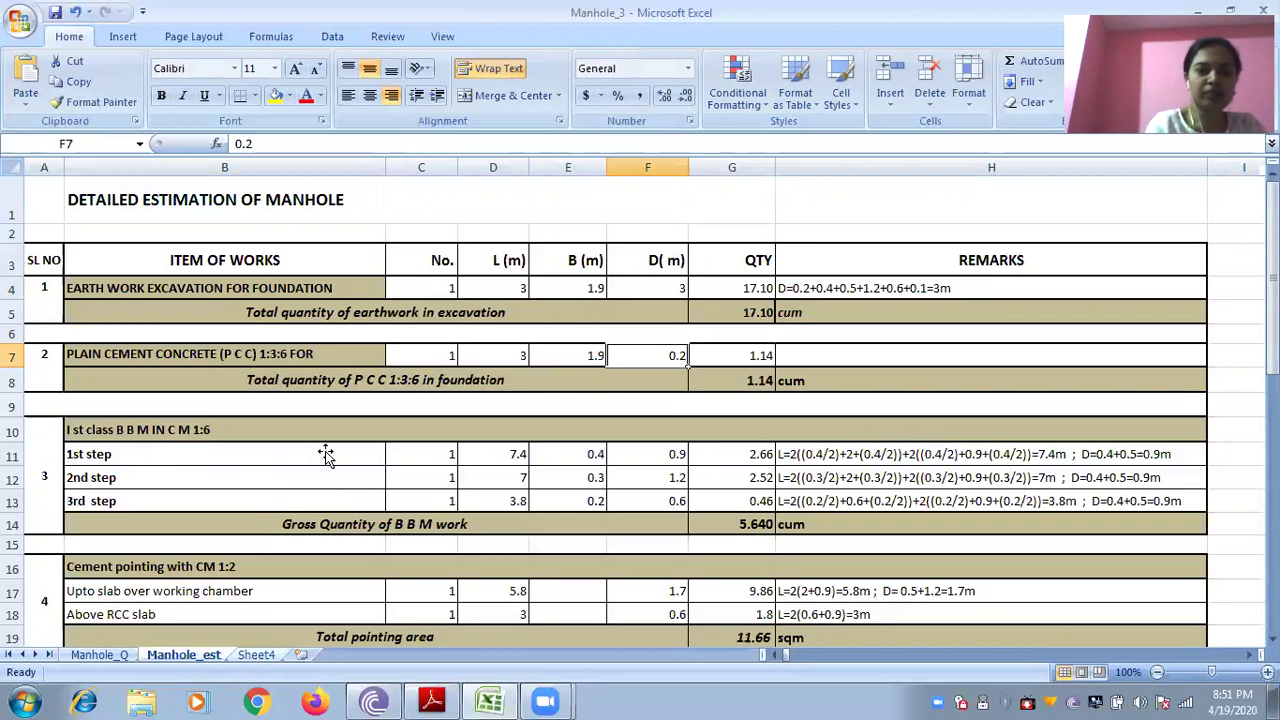
Step: Compare the wall thicknesses in the Sheet4 section with the breadths of the three B B M steps in the estimate
{"action": "key", "text": "ctrl+Page_Down"}
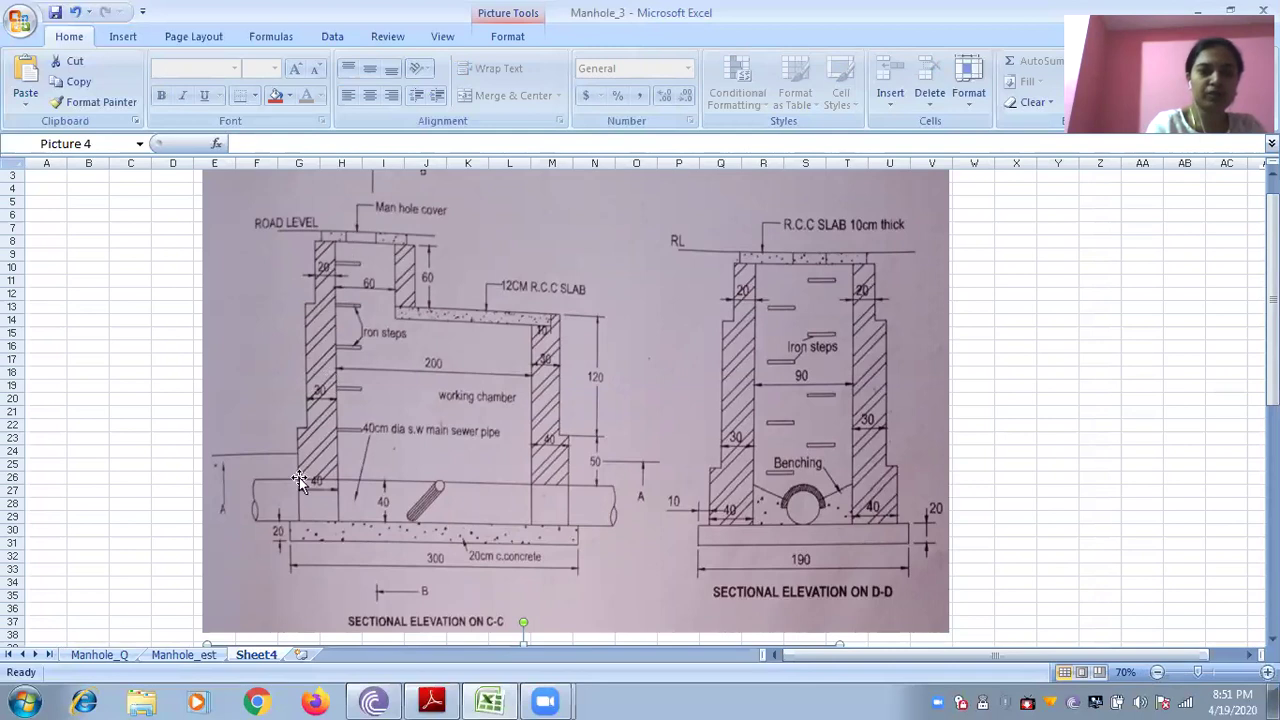
{"action": "left_click", "coordinate": [329, 470]}
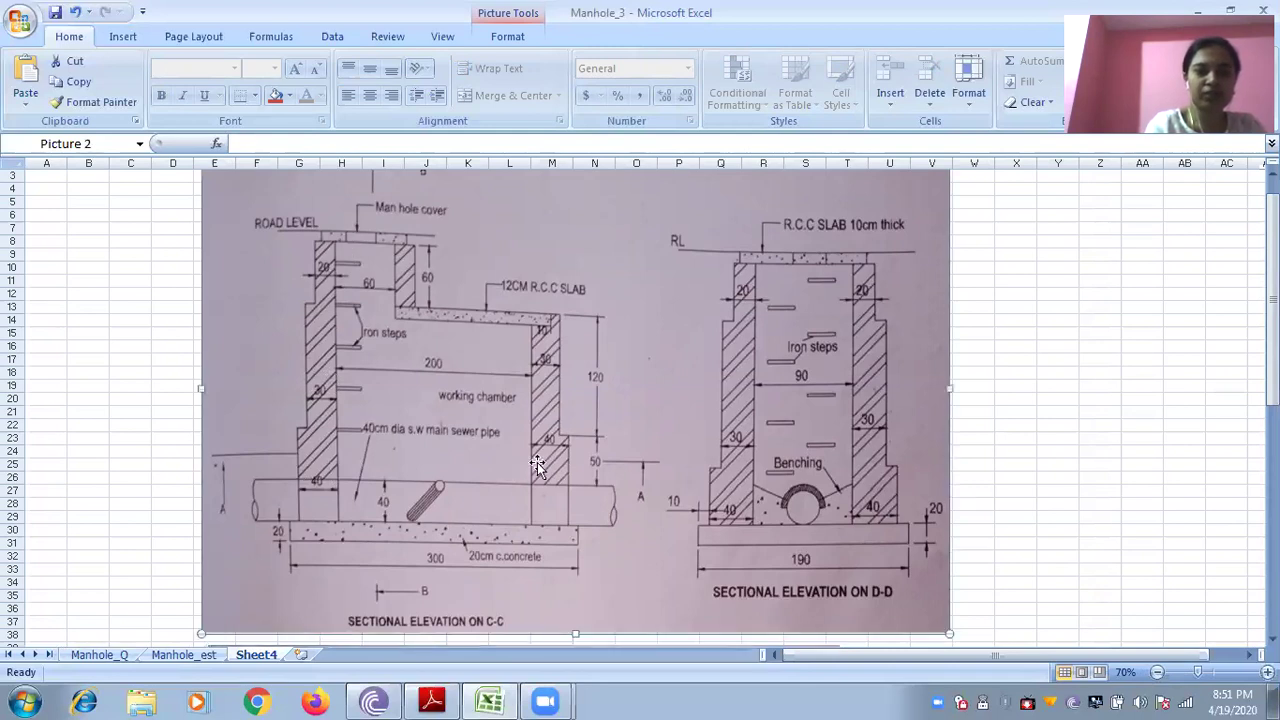
{"action": "left_click", "coordinate": [183, 654]}
{"action": "left_click", "coordinate": [207, 463]}
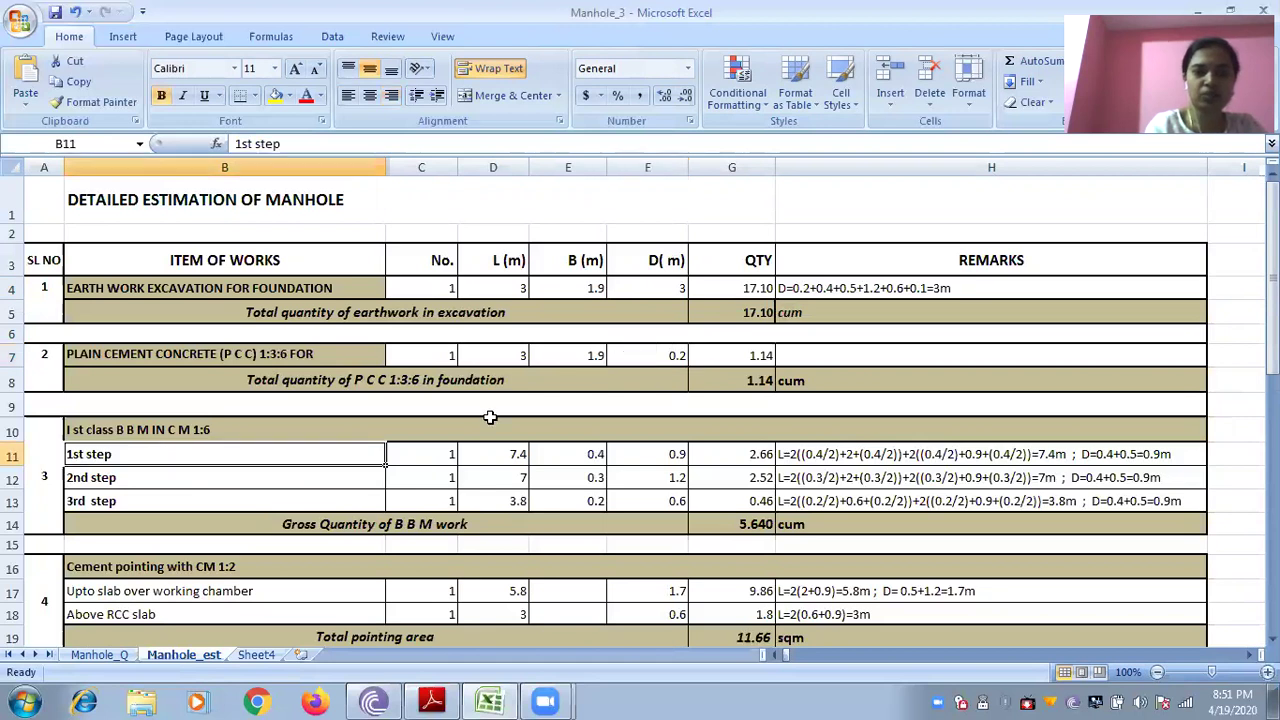
{"action": "left_click", "coordinate": [563, 447]}
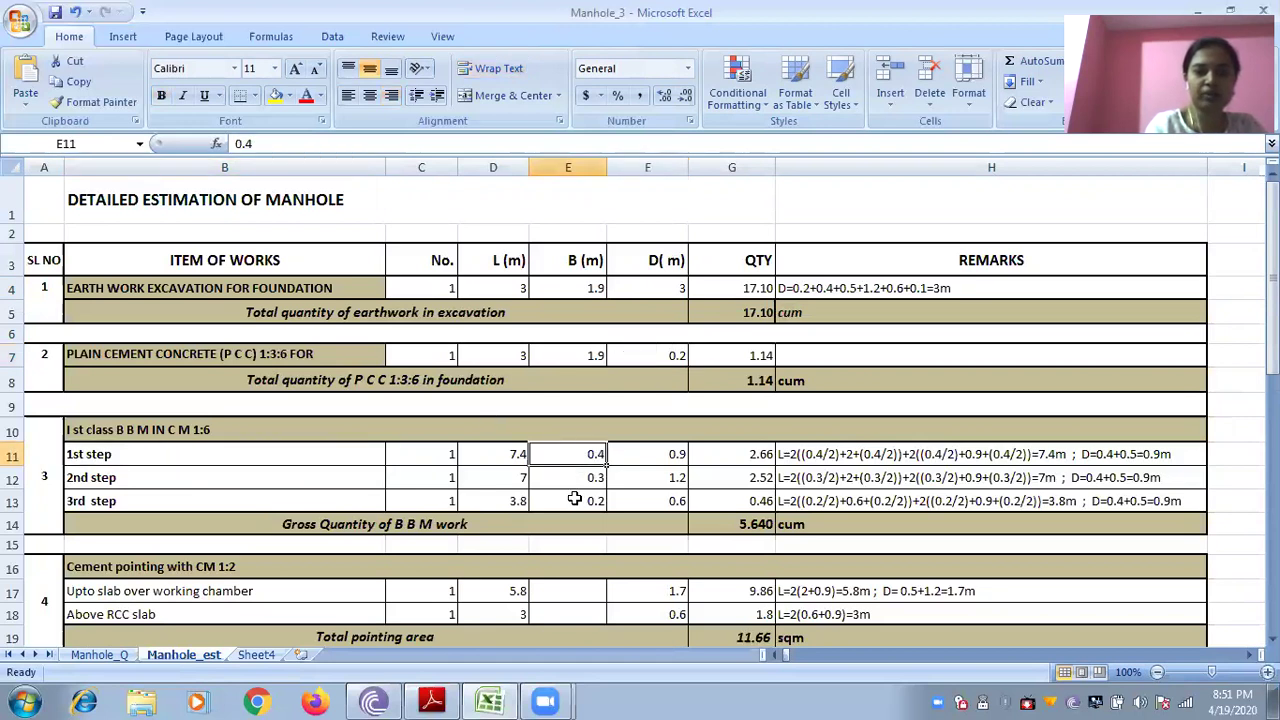
{"action": "left_click", "coordinate": [578, 486]}
{"action": "left_click", "coordinate": [575, 501]}
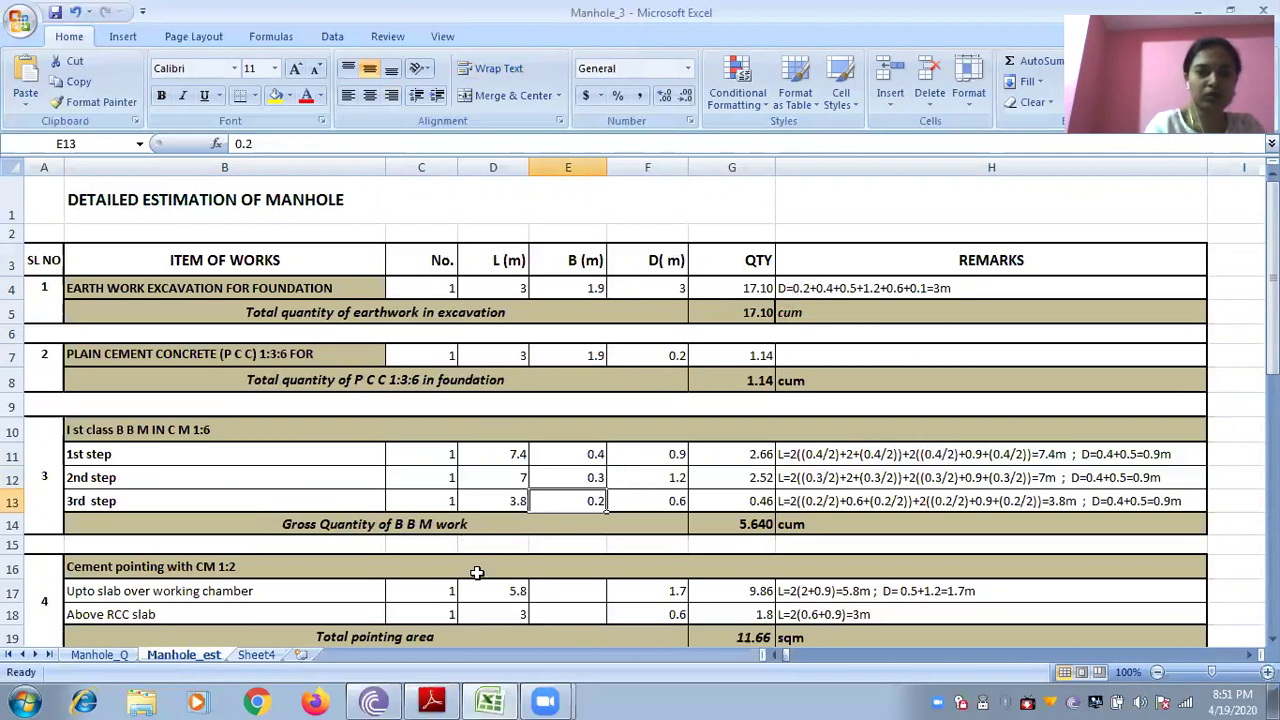
Step: Check the 1st step's length and depth calculation in the B B M item against the section drawing
{"action": "left_click", "coordinate": [257, 655]}
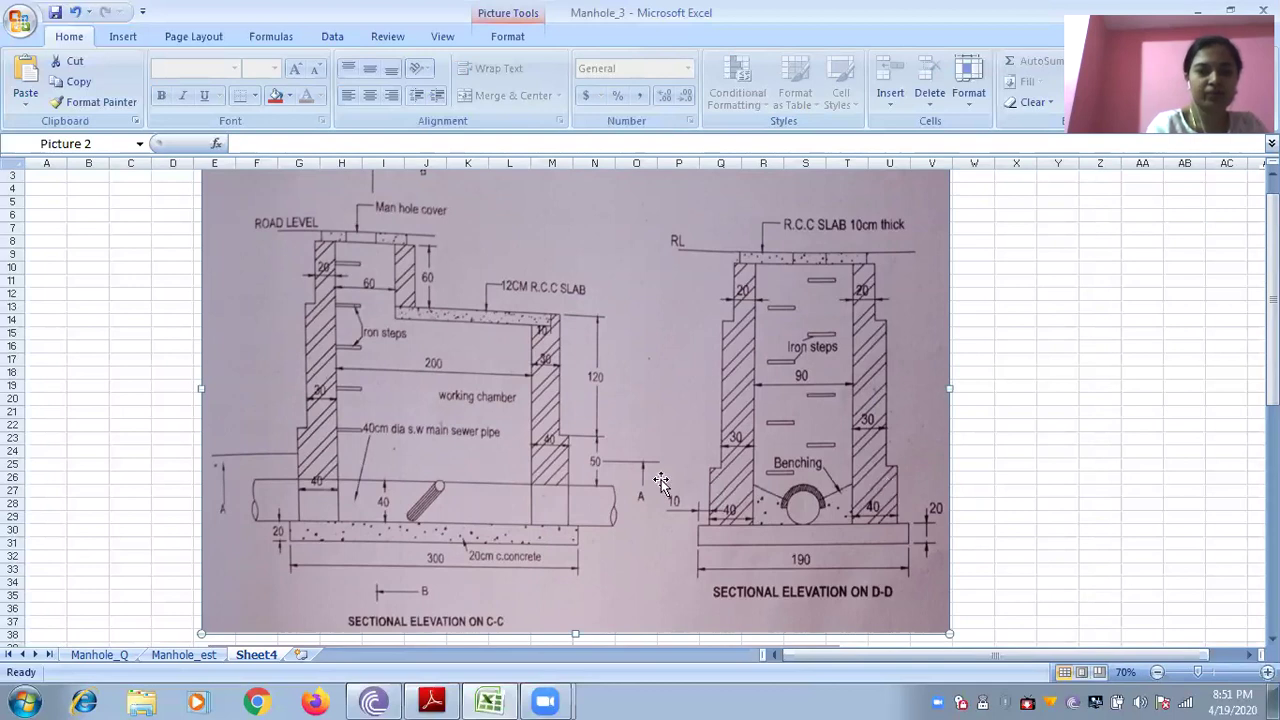
{"action": "left_click", "coordinate": [185, 655]}
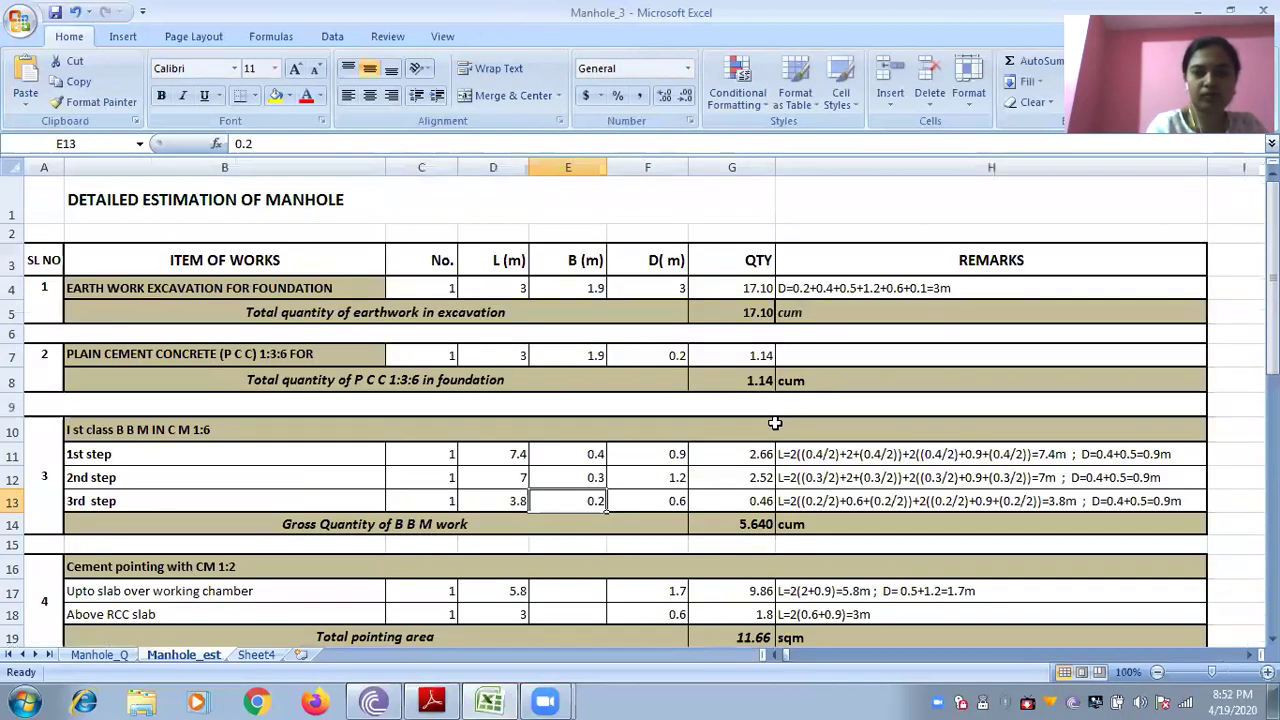
{"action": "left_click", "coordinate": [828, 458]}
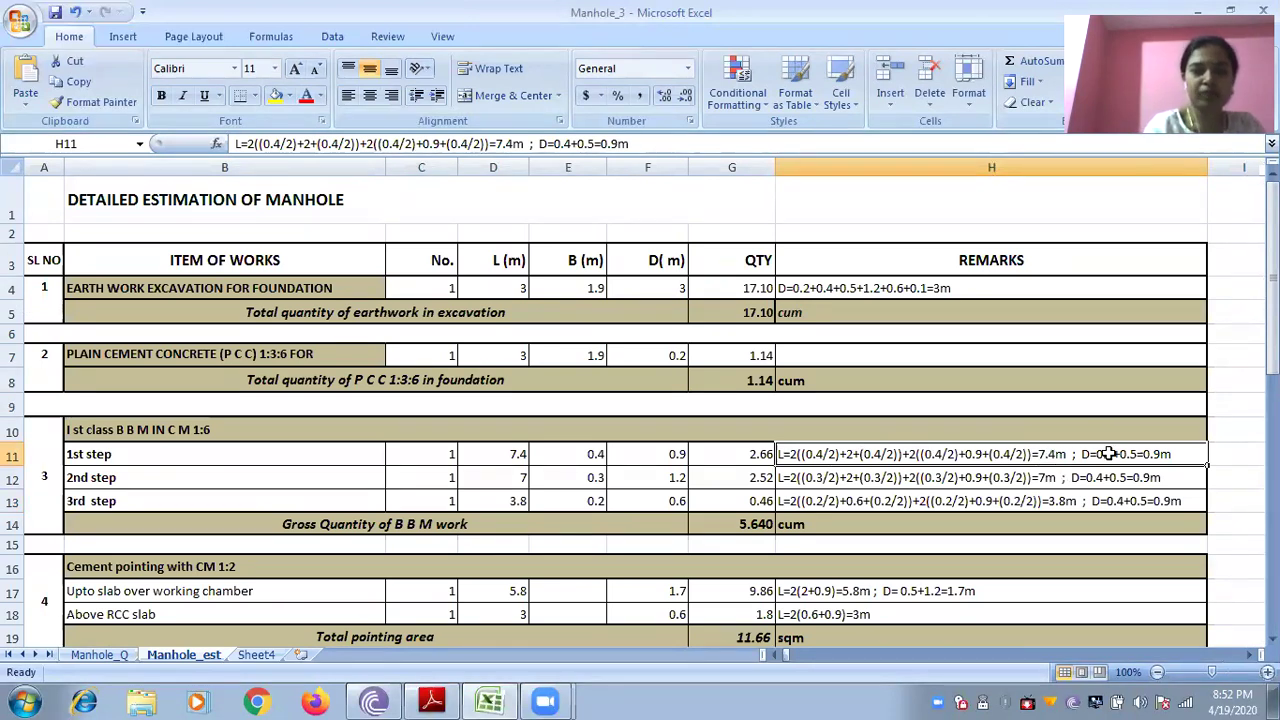
{"action": "left_click", "coordinate": [256, 655]}
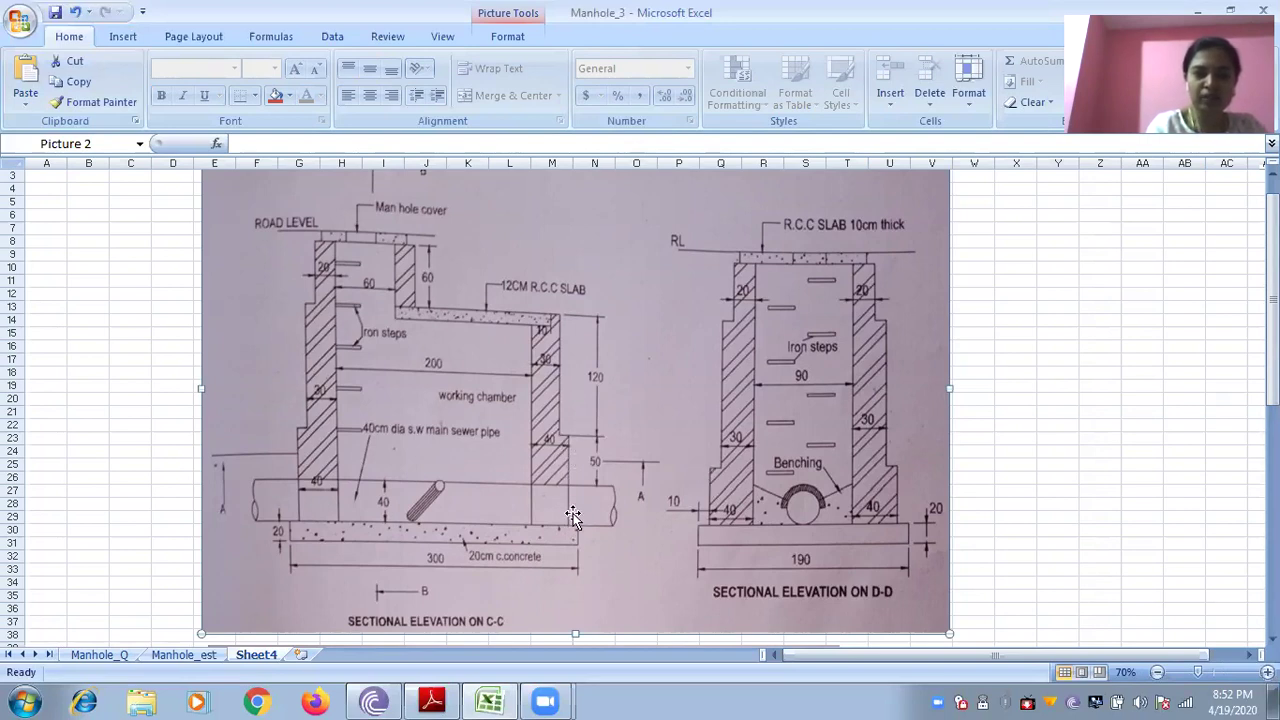
{"action": "left_click", "coordinate": [214, 651]}
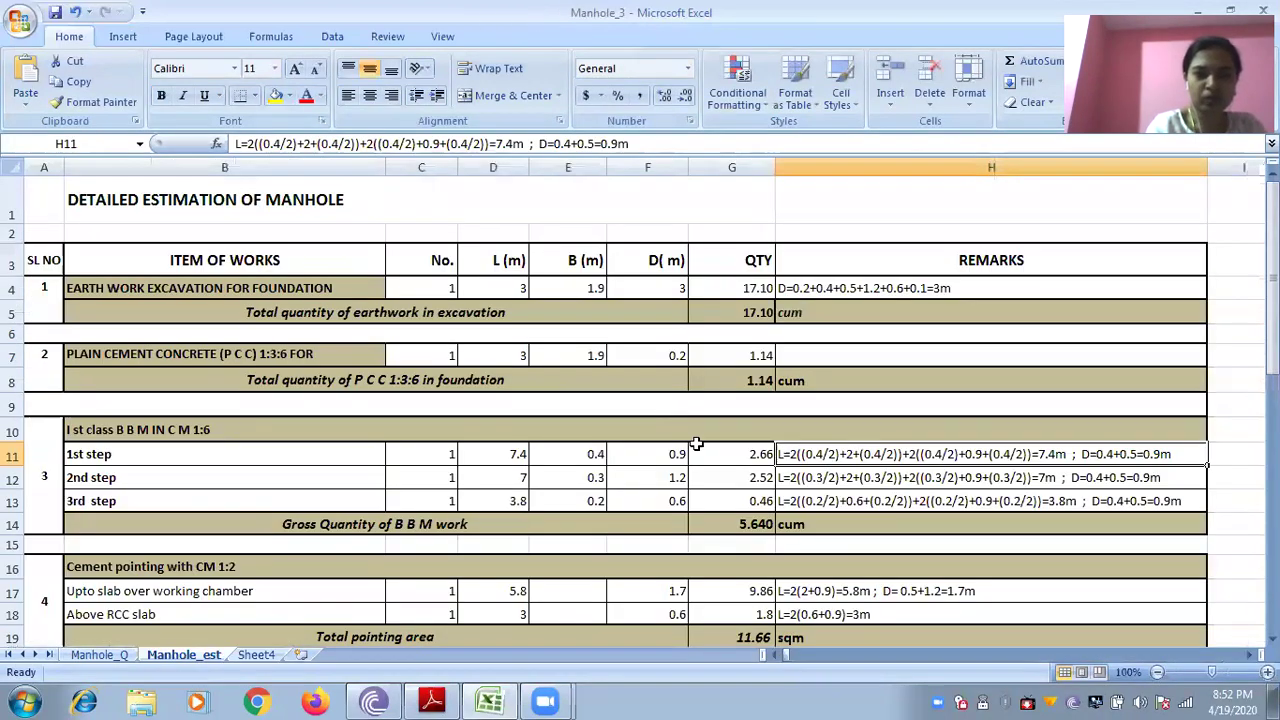
{"action": "left_click", "coordinate": [676, 452]}
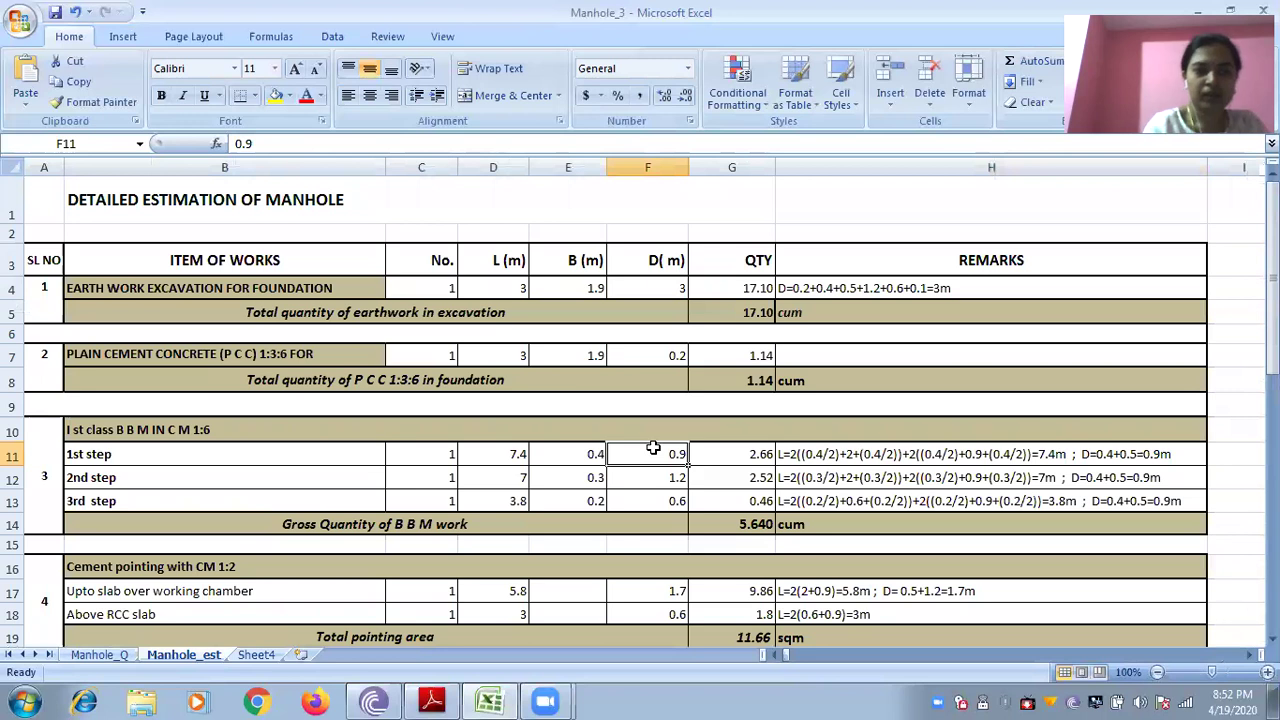
Step: Review the 2nd step's length remark, breadth, depth and quantity in the B B M item, referring to the section drawing
{"action": "left_click", "coordinate": [515, 481]}
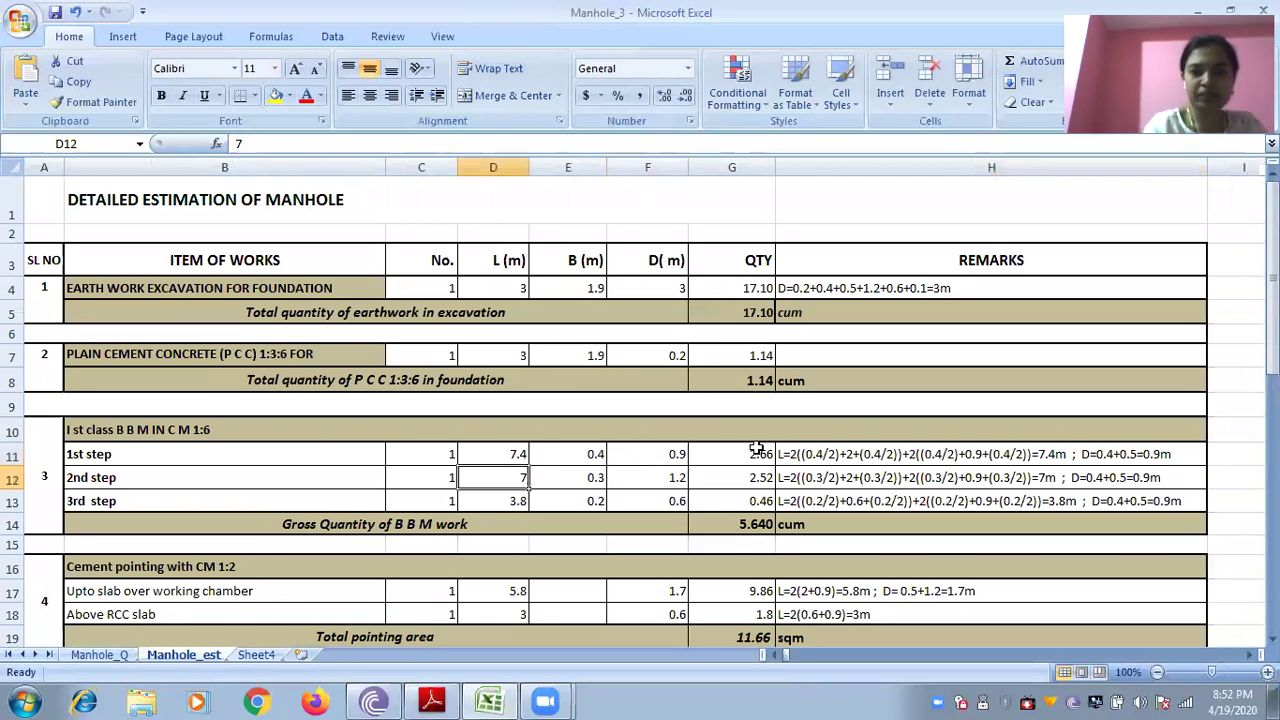
{"action": "left_click", "coordinate": [816, 462]}
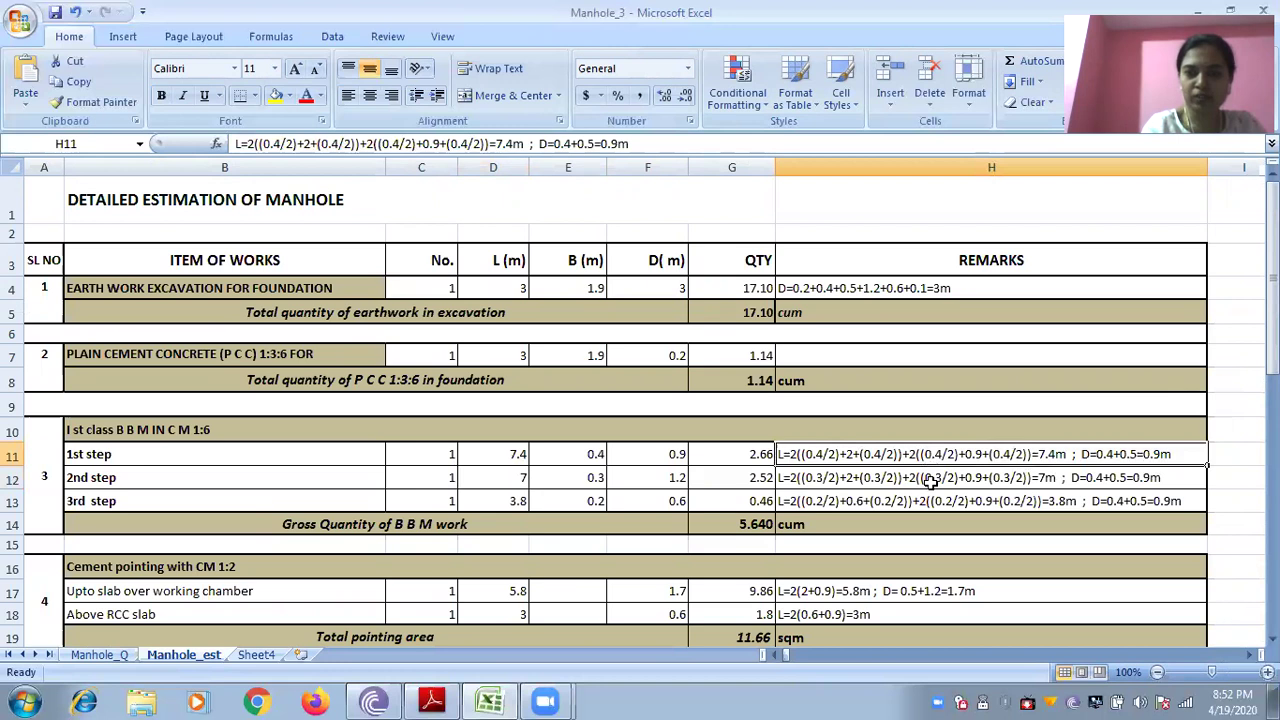
{"action": "left_click", "coordinate": [1056, 480]}
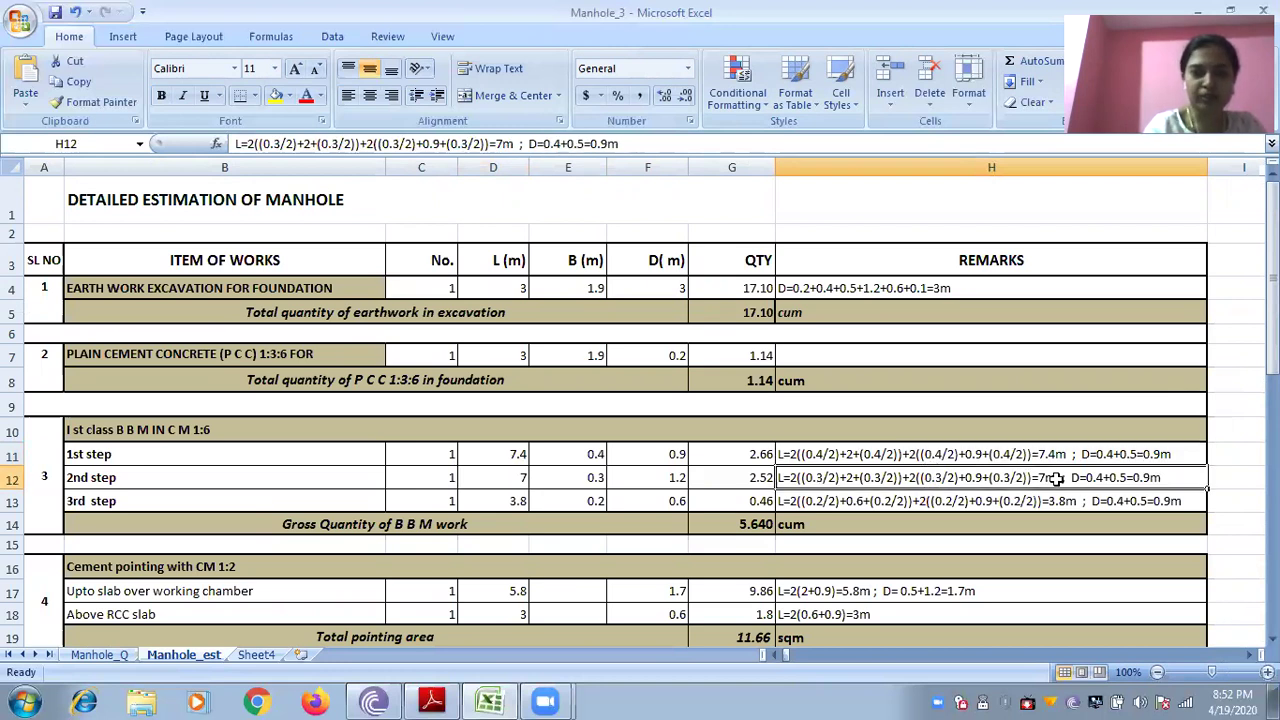
{"action": "left_click", "coordinate": [510, 482]}
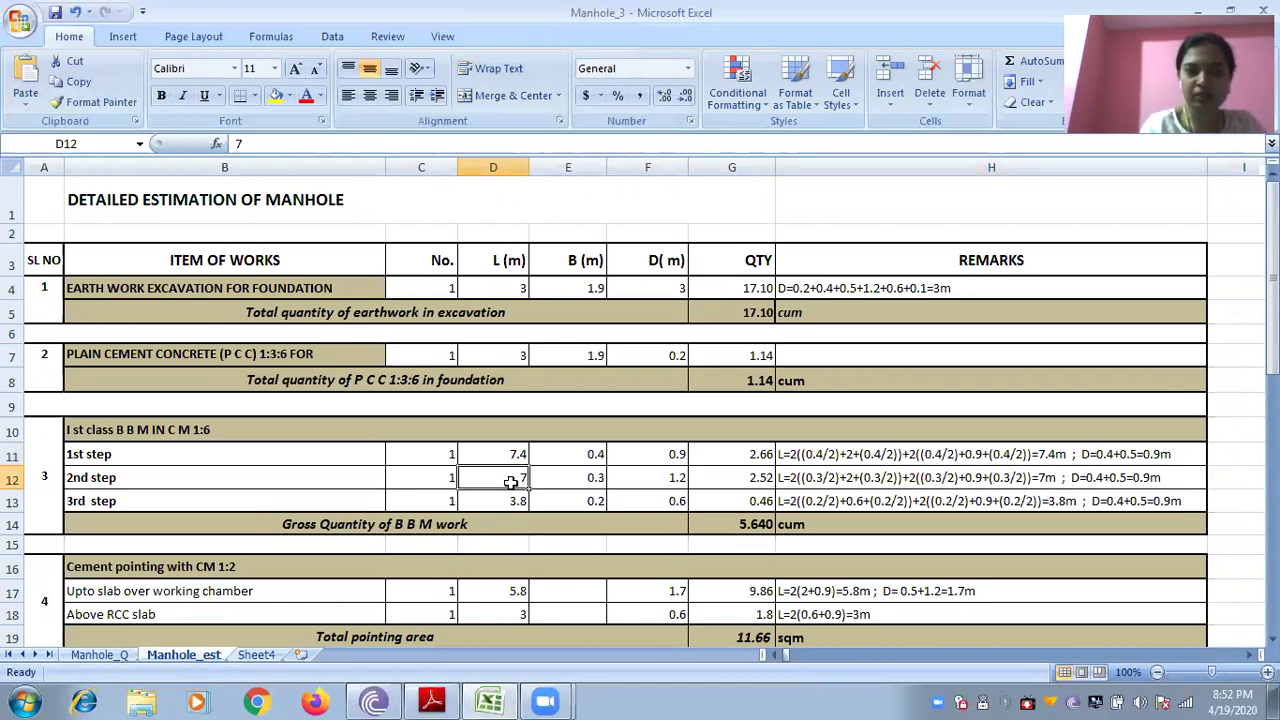
{"action": "left_click", "coordinate": [570, 481]}
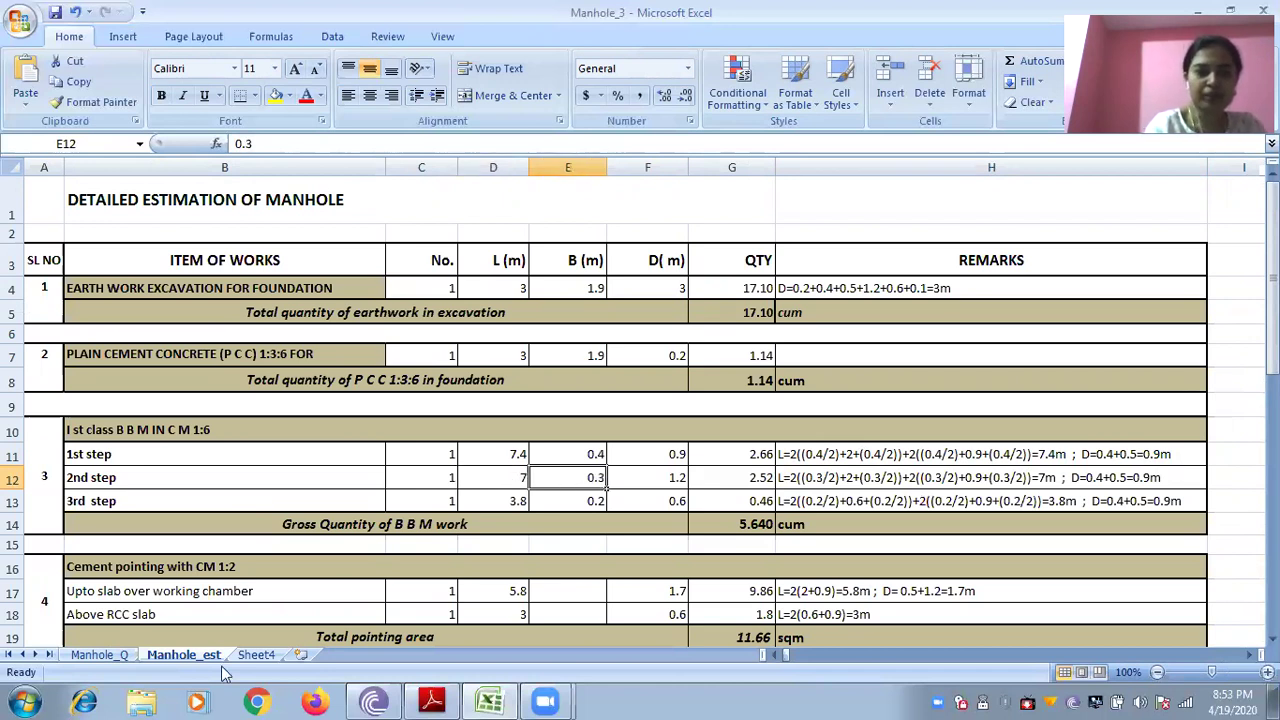
{"action": "left_click", "coordinate": [256, 655]}
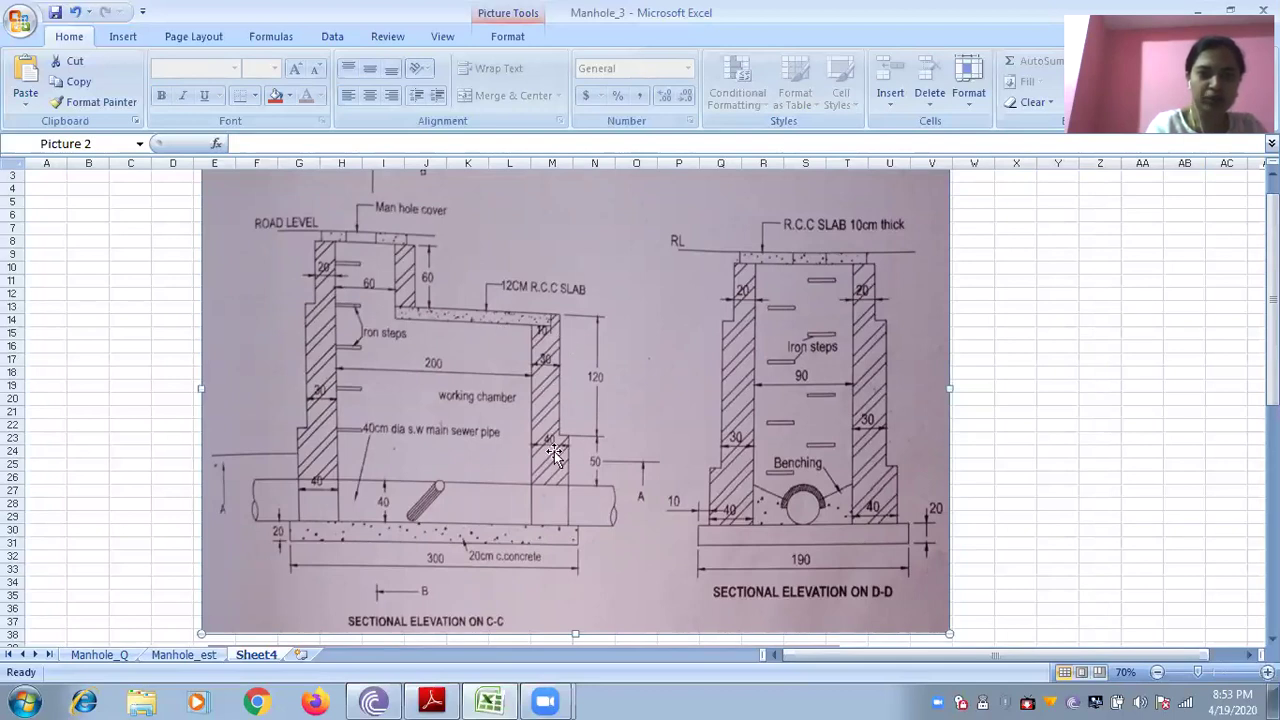
{"action": "left_click", "coordinate": [198, 655]}
{"action": "left_click", "coordinate": [674, 478]}
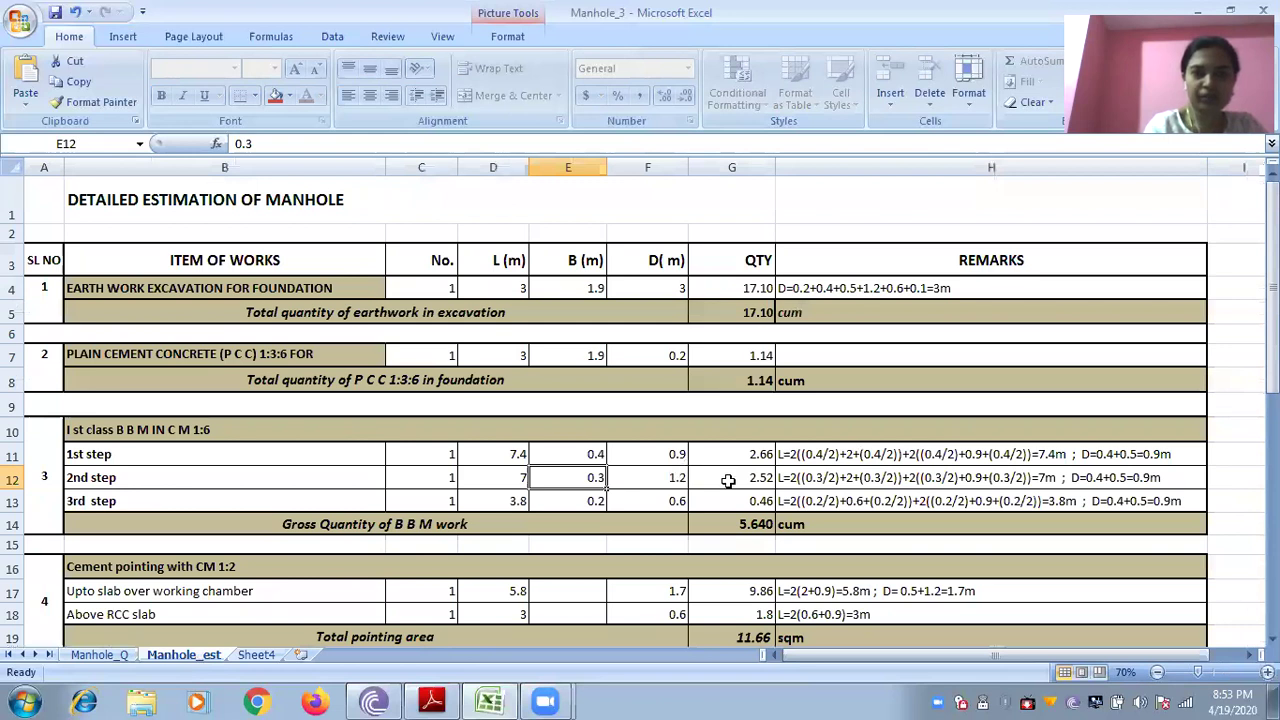
{"action": "key", "text": "Right"}
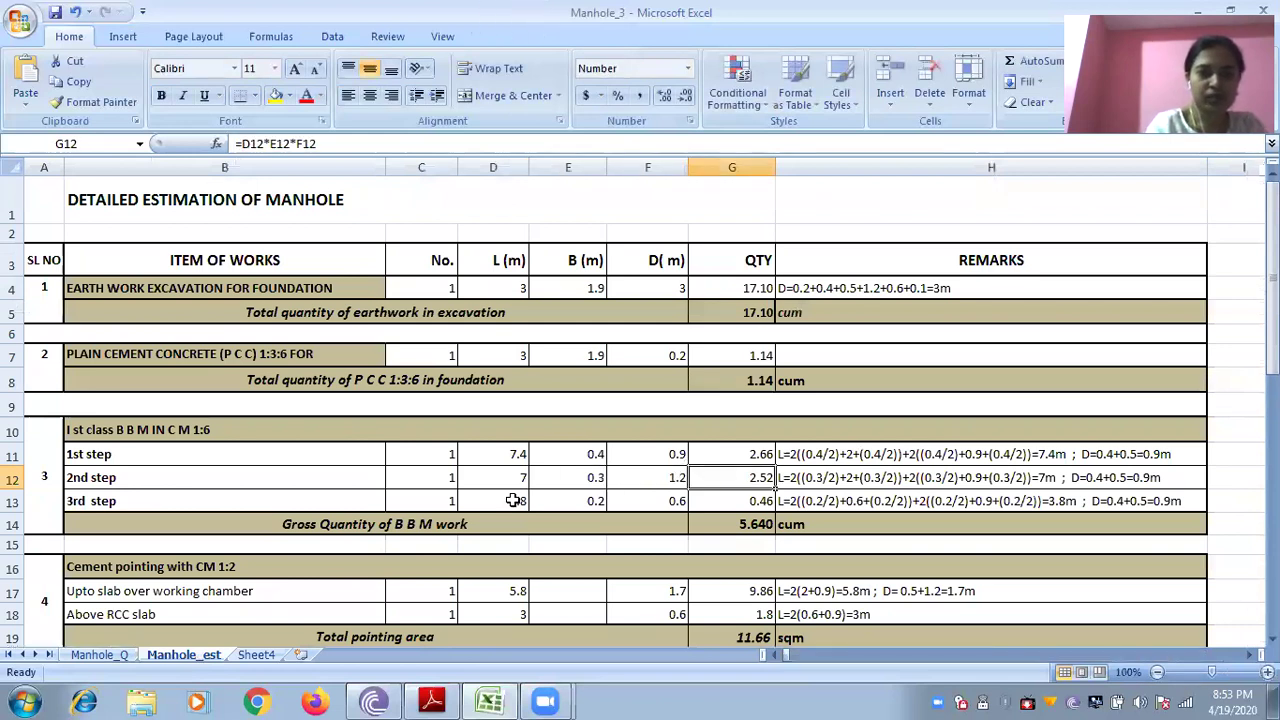
Step: Check the 3rd step's length calculation and depth in the B B M remarks against the drawing on Sheet4
{"action": "left_click", "coordinate": [512, 500]}
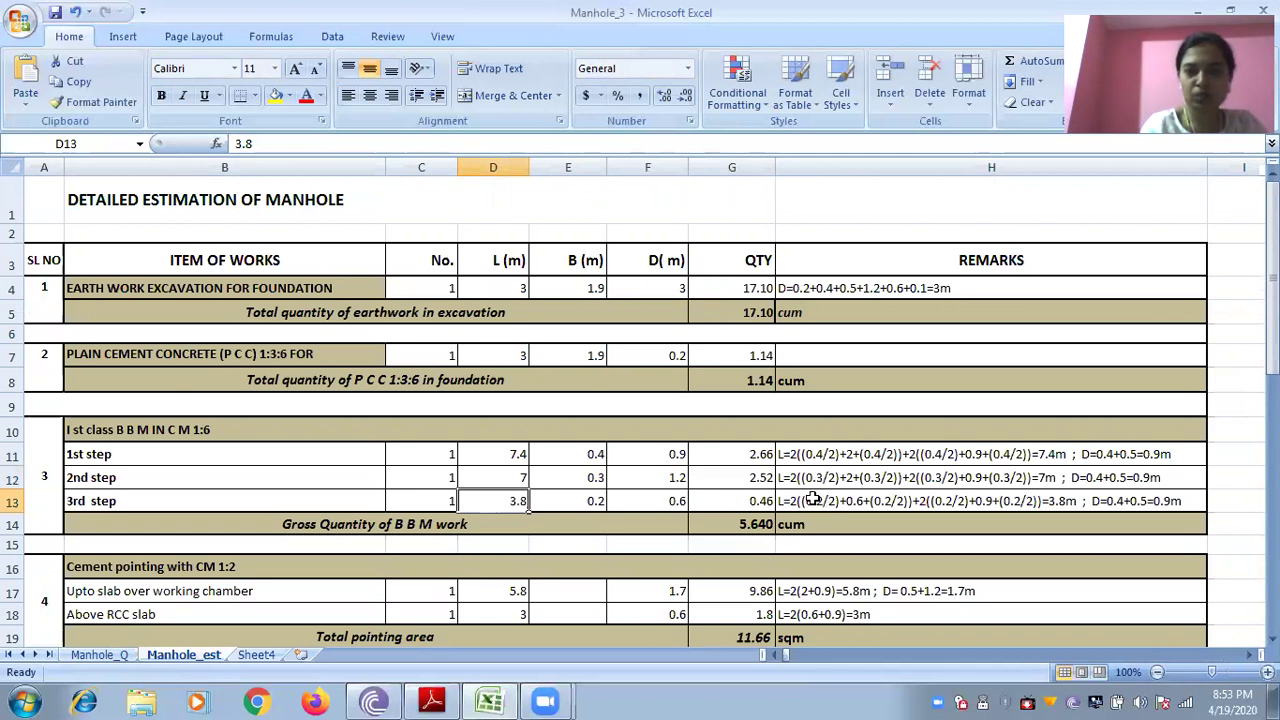
{"action": "left_click", "coordinate": [1055, 501]}
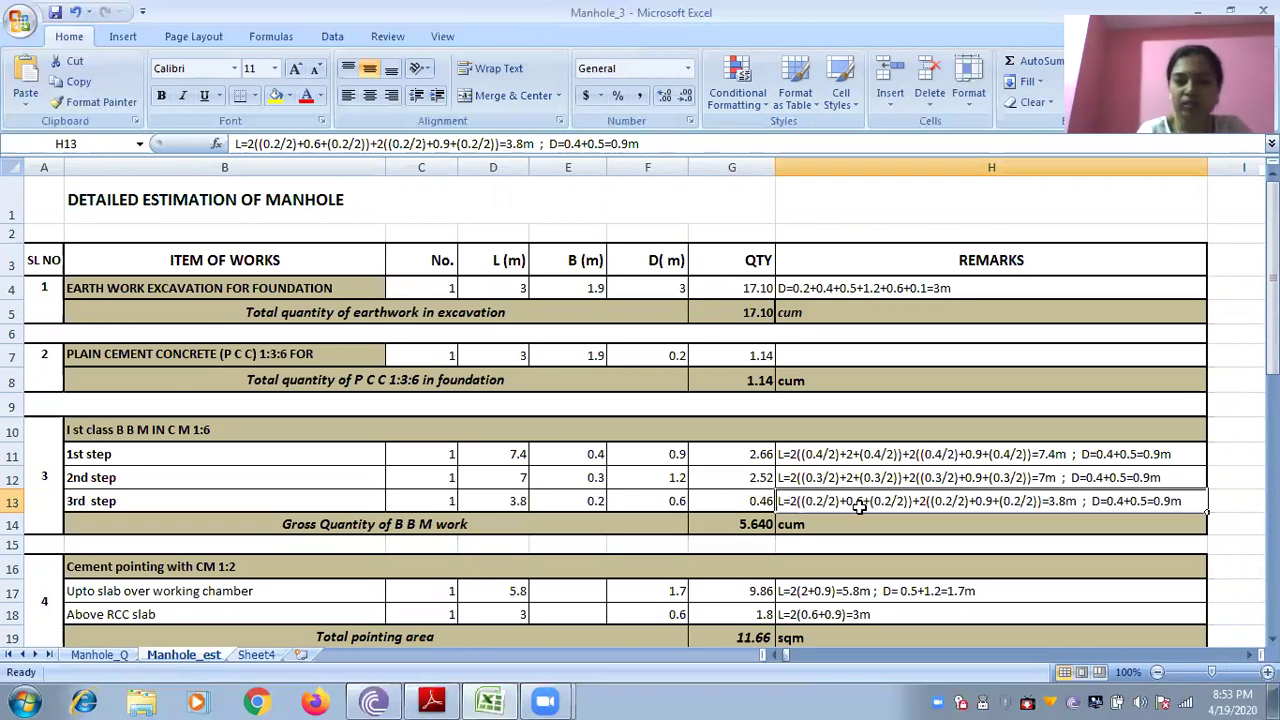
{"action": "left_click", "coordinate": [256, 654]}
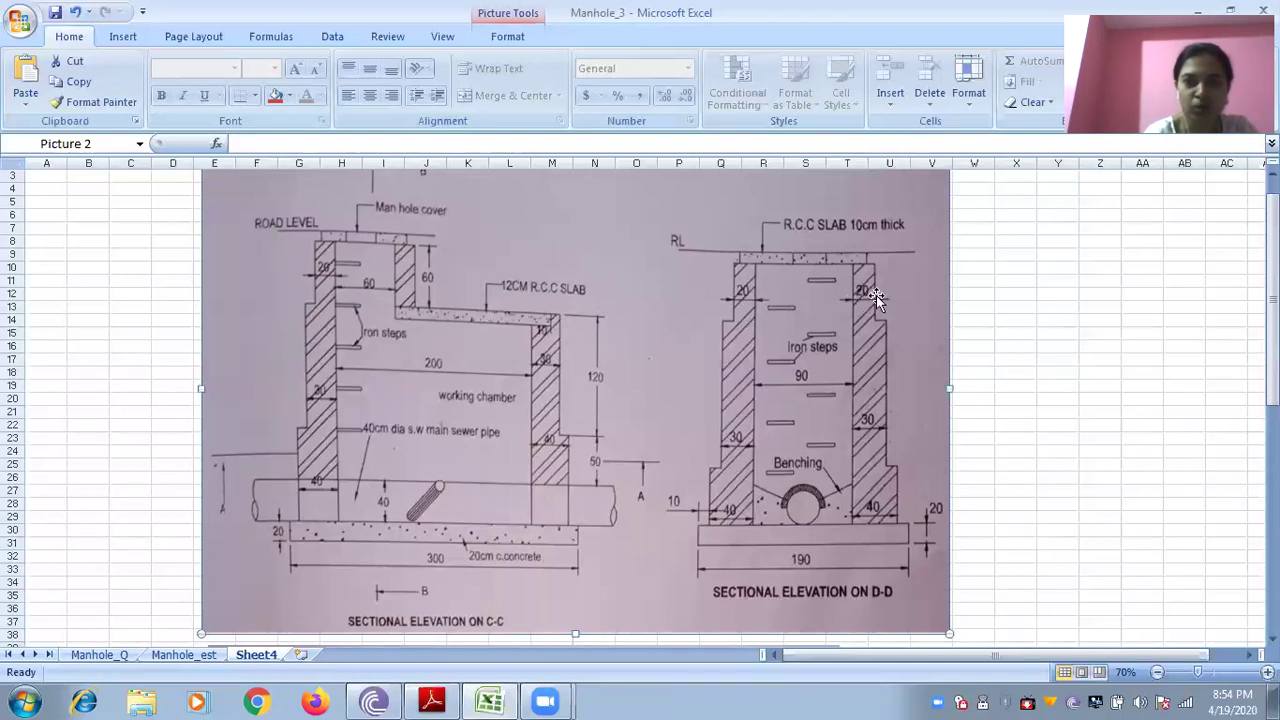
{"action": "left_click", "coordinate": [184, 655]}
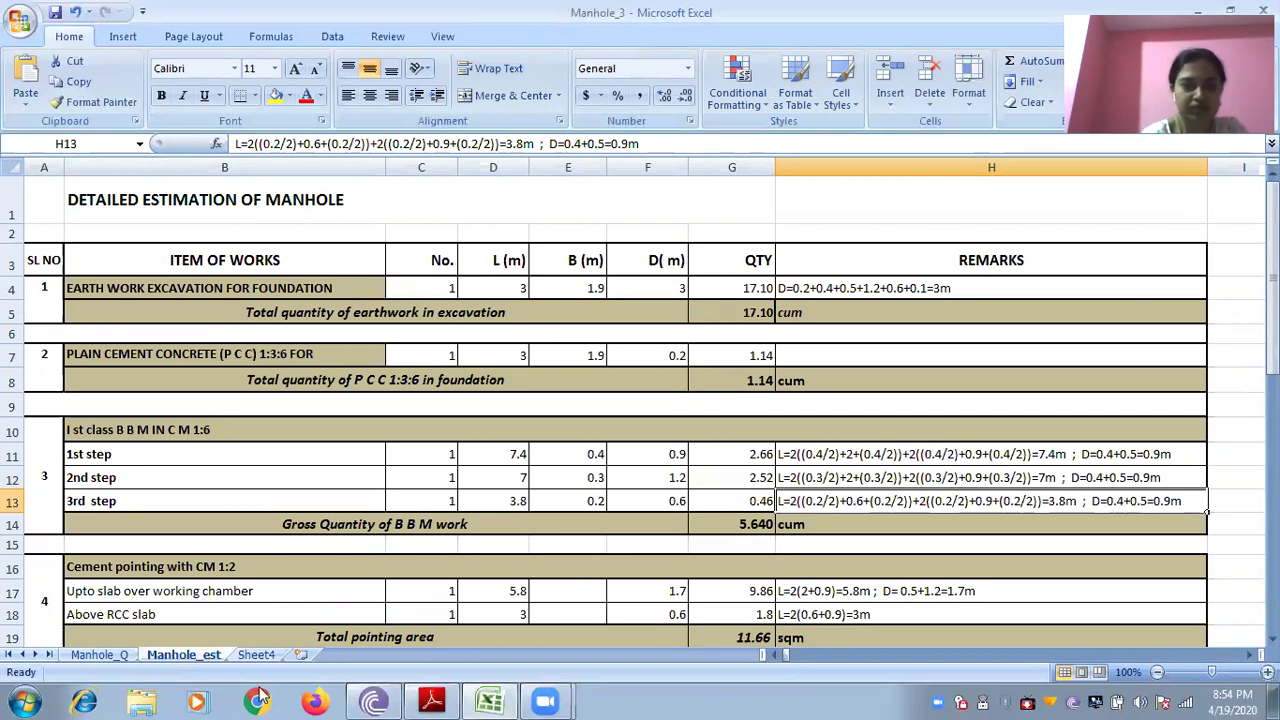
{"action": "left_click", "coordinate": [256, 654]}
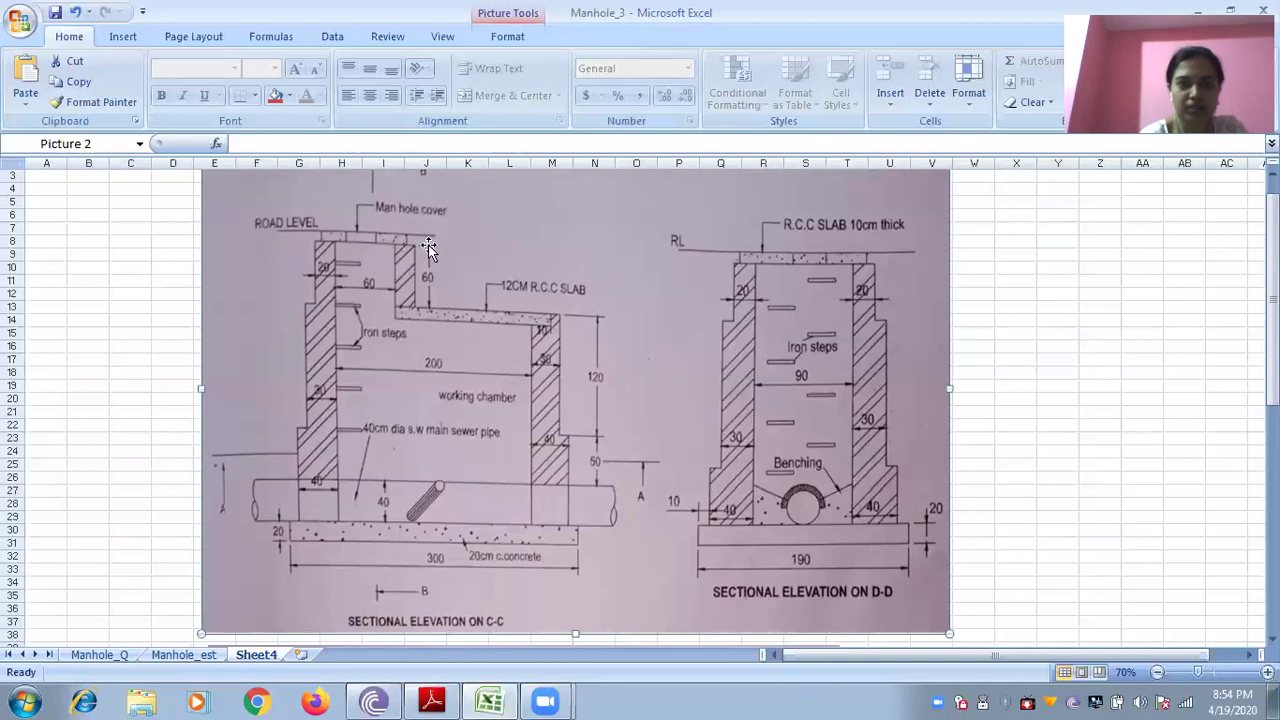
{"action": "left_click", "coordinate": [184, 655]}
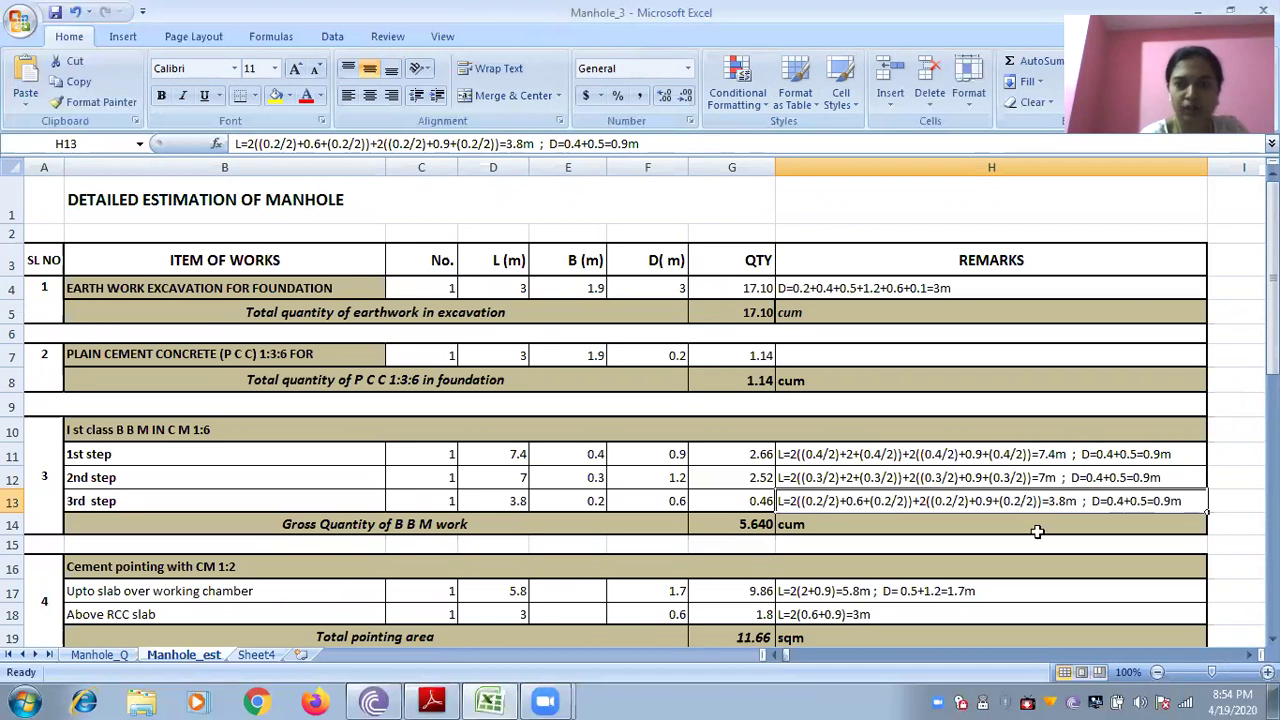
Step: Correct the depth in the B B M 3rd step's remark to D=0.6m and return to the drawing on Sheet4
{"action": "double_click", "coordinate": [1177, 502]}
{"action": "key", "text": "BackSpace"}
{"action": "key", "text": "BackSpace"}
{"action": "key", "text": "BackSpace"}
{"action": "key", "text": "BackSpace"}
{"action": "key", "text": "BackSpace"}
{"action": "key", "text": "BackSpace"}
{"action": "key", "text": "BackSpace"}
{"action": "key", "text": "BackSpace"}
{"action": "key", "text": "BackSpace"}
{"action": "type", "text": "6"}
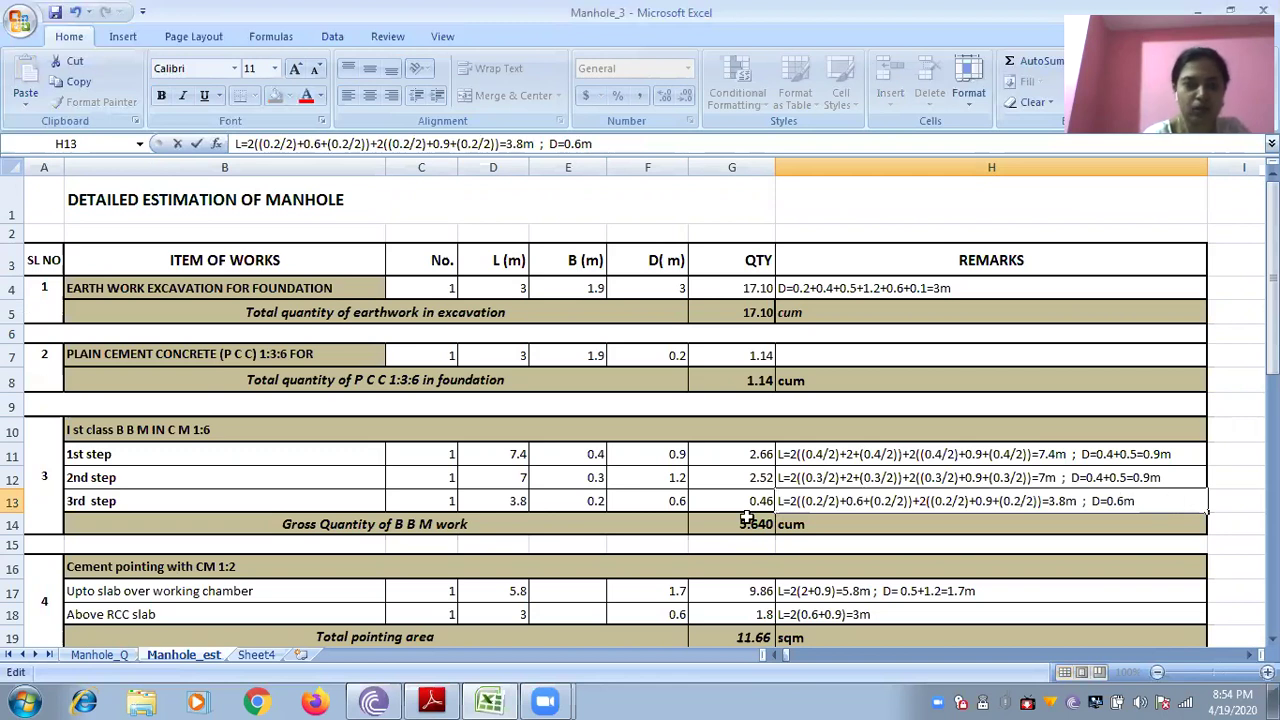
{"action": "left_click", "coordinate": [256, 655]}
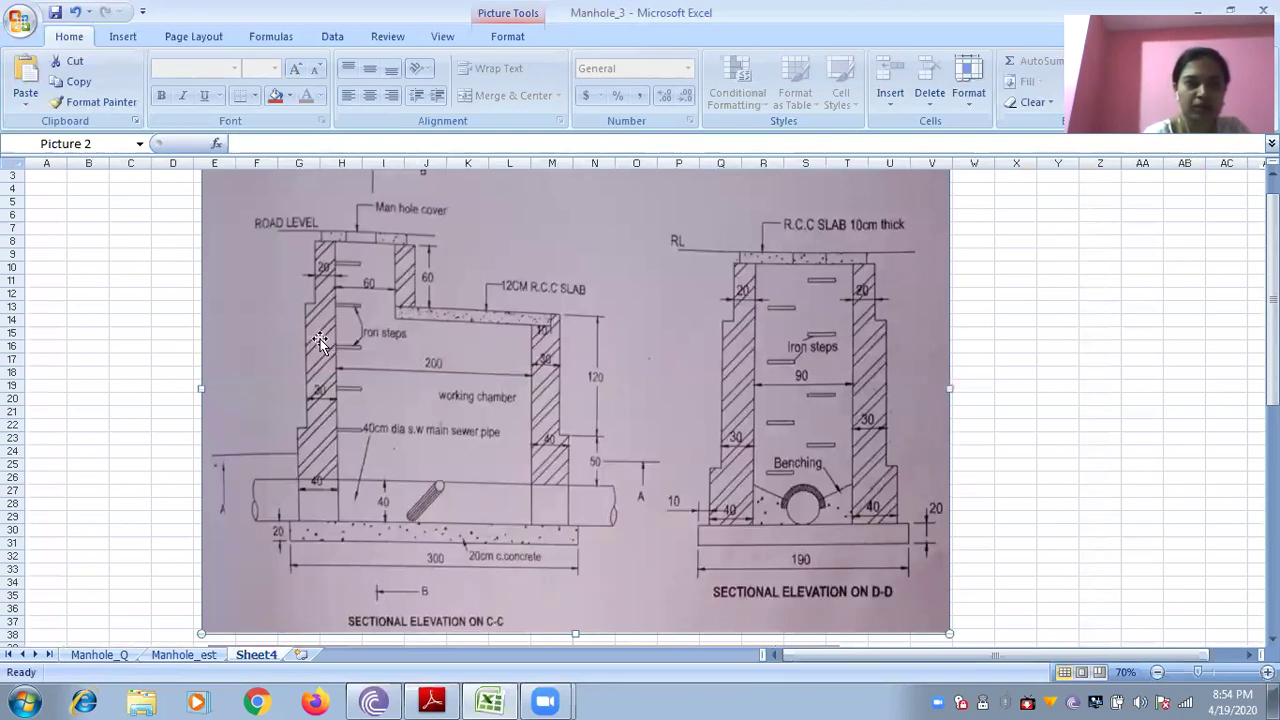
Step: Return to the Manhole_est sheet and review the formula for the gross quantity of B B M work
{"action": "left_click", "coordinate": [184, 655]}
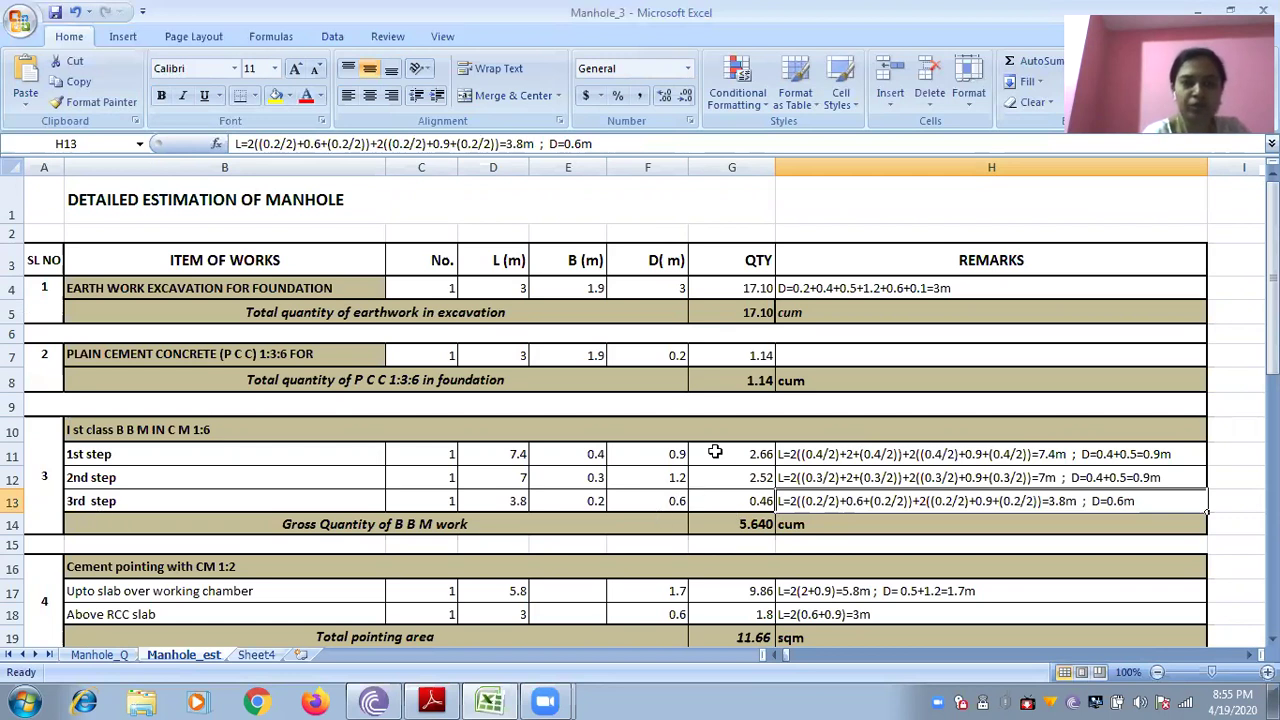
{"action": "left_click", "coordinate": [726, 520]}
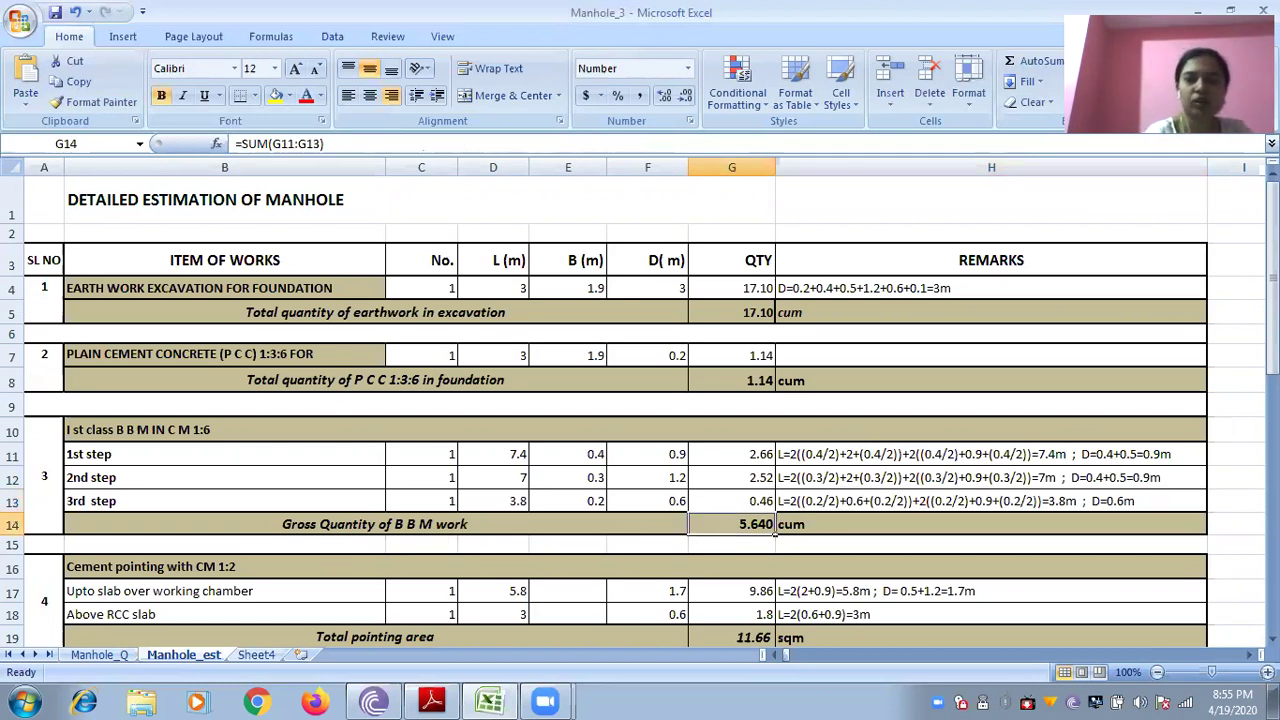
Step: Review the Cement pointing with CM 1:2 item and compare it with the working chamber in the Sheet4 drawing
{"action": "left_click_drag", "start_coordinate": [1272, 330], "coordinate": [1272, 358]}
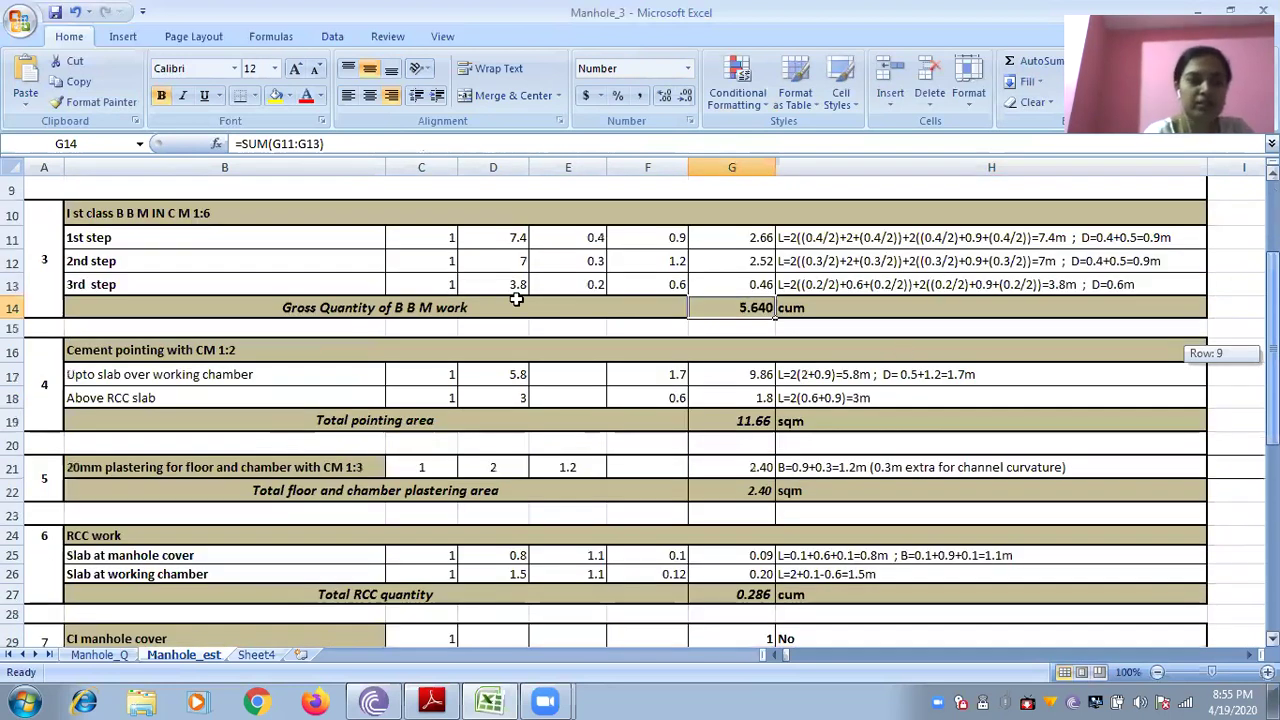
{"action": "scroll", "coordinate": [304, 308], "scroll_direction": "down", "scroll_amount": 1}
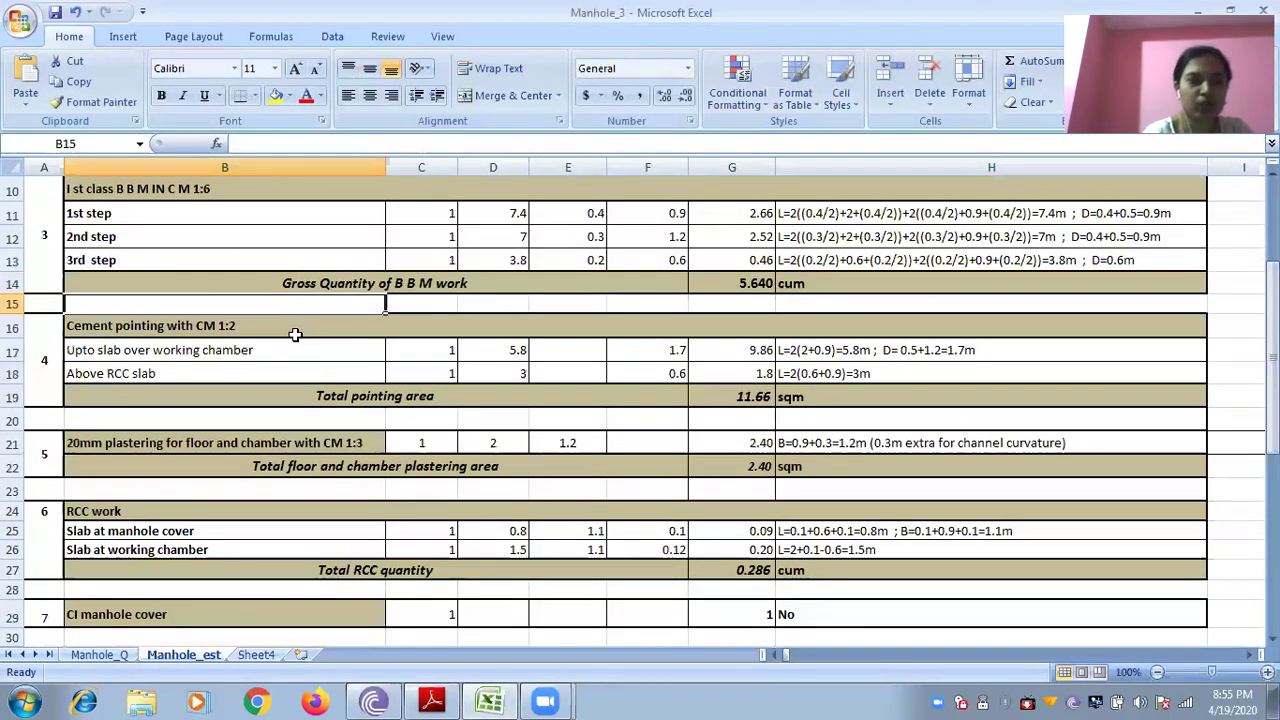
{"action": "left_click", "coordinate": [297, 328]}
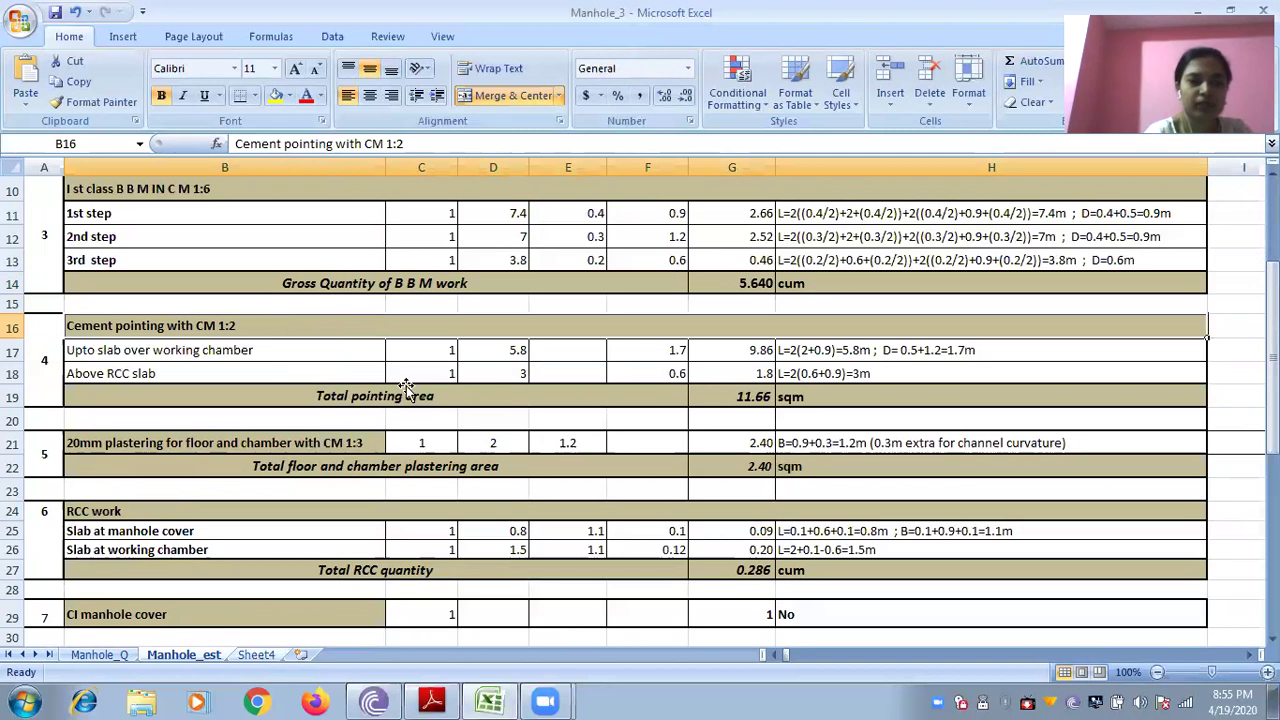
{"action": "left_click", "coordinate": [256, 655]}
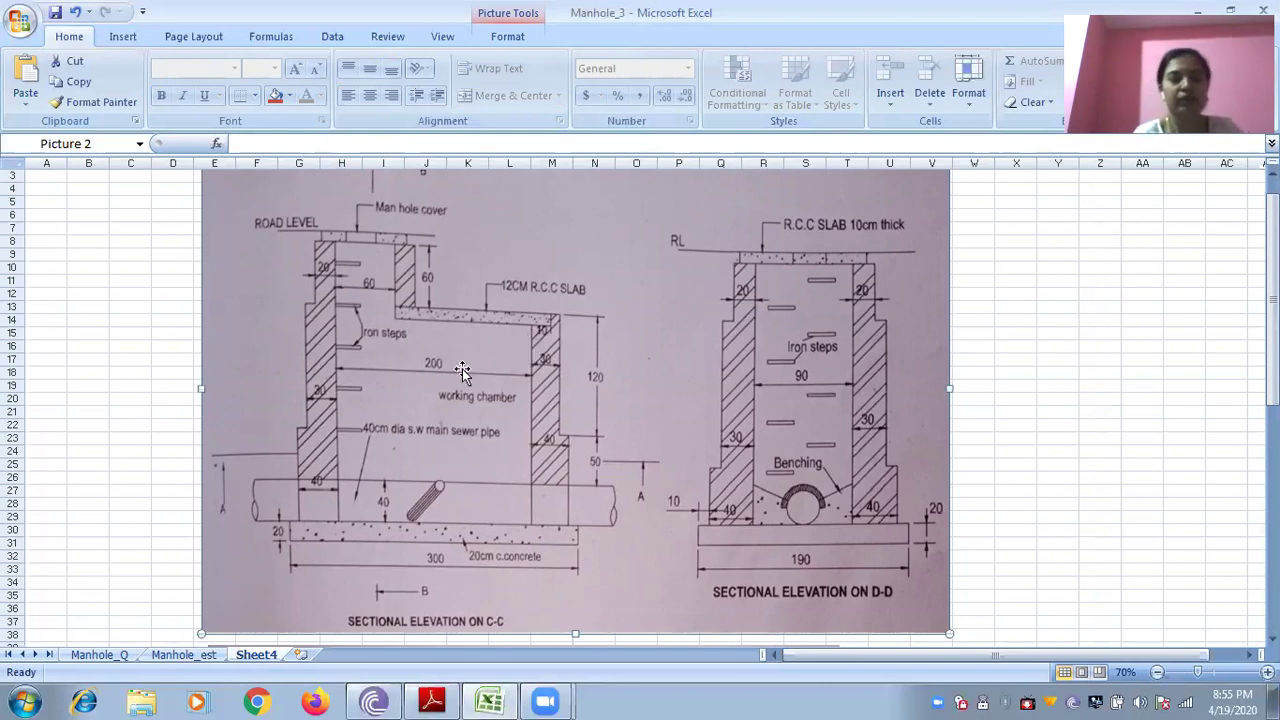
{"action": "left_click", "coordinate": [200, 655]}
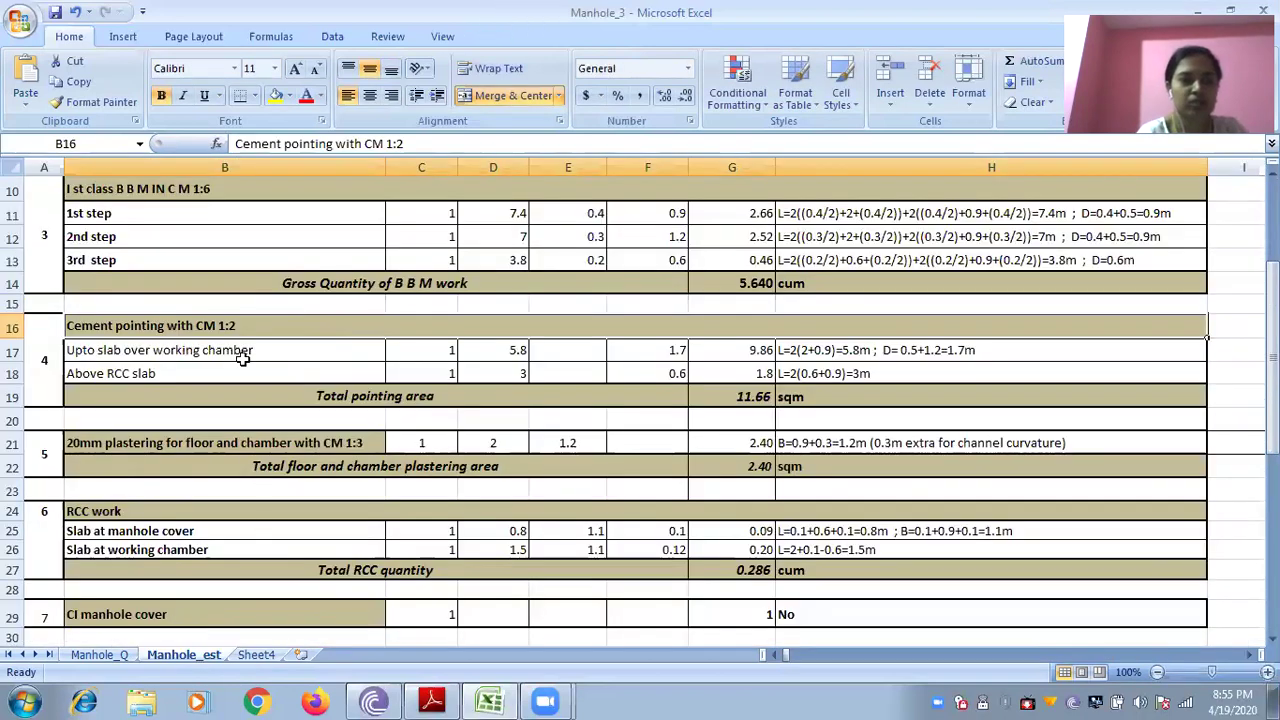
Step: Check the length and depth remark for pointing up to the slab over the working chamber against the section drawing
{"action": "left_click", "coordinate": [242, 353]}
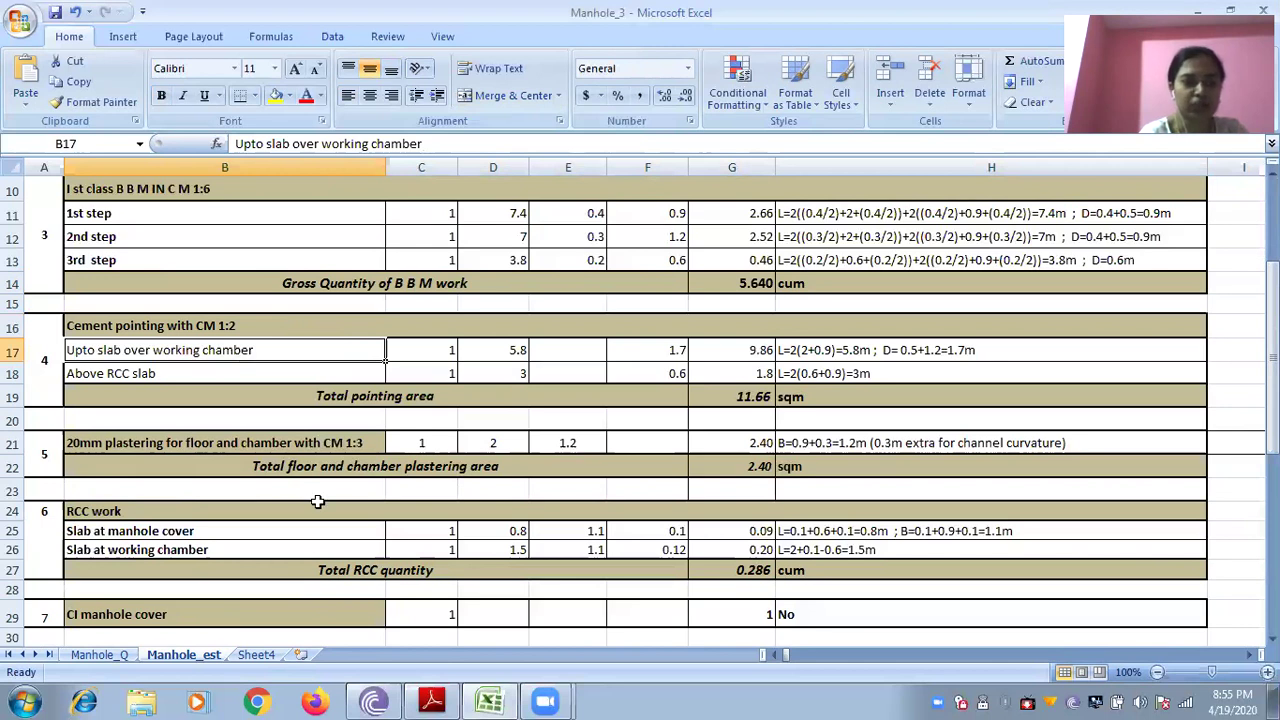
{"action": "left_click", "coordinate": [256, 654]}
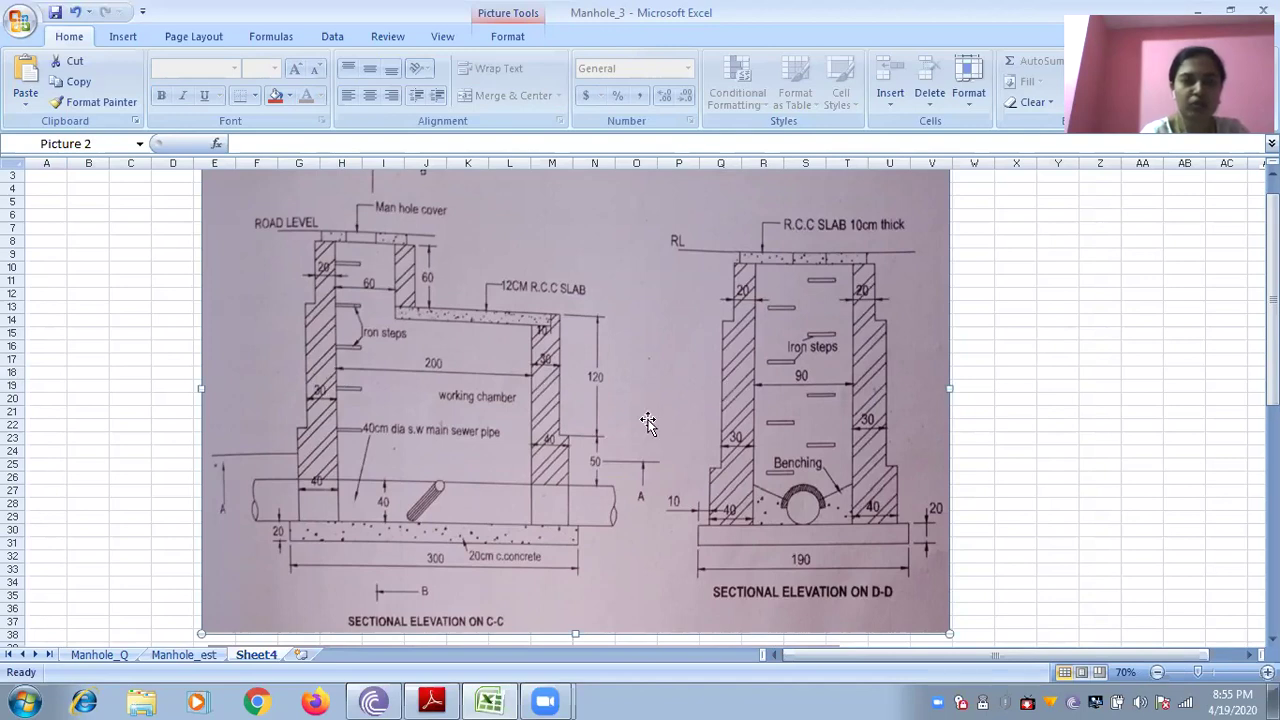
{"action": "left_click", "coordinate": [212, 657]}
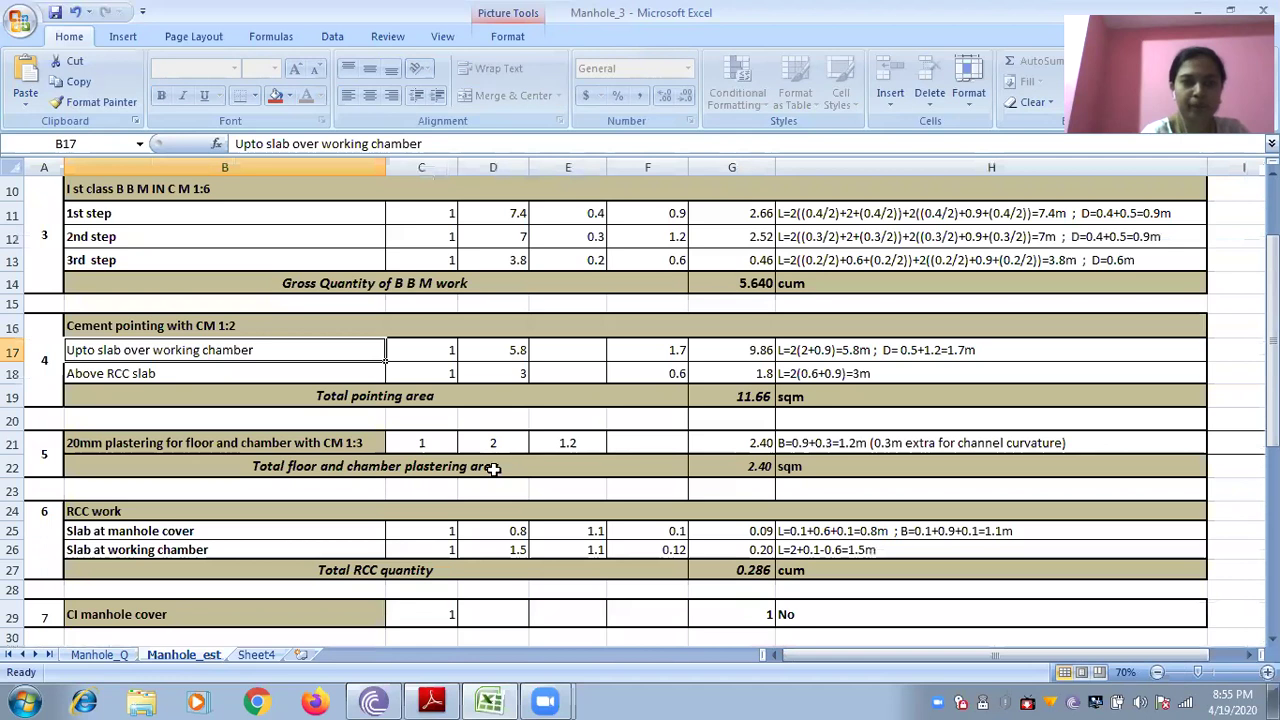
{"action": "left_click", "coordinate": [816, 355]}
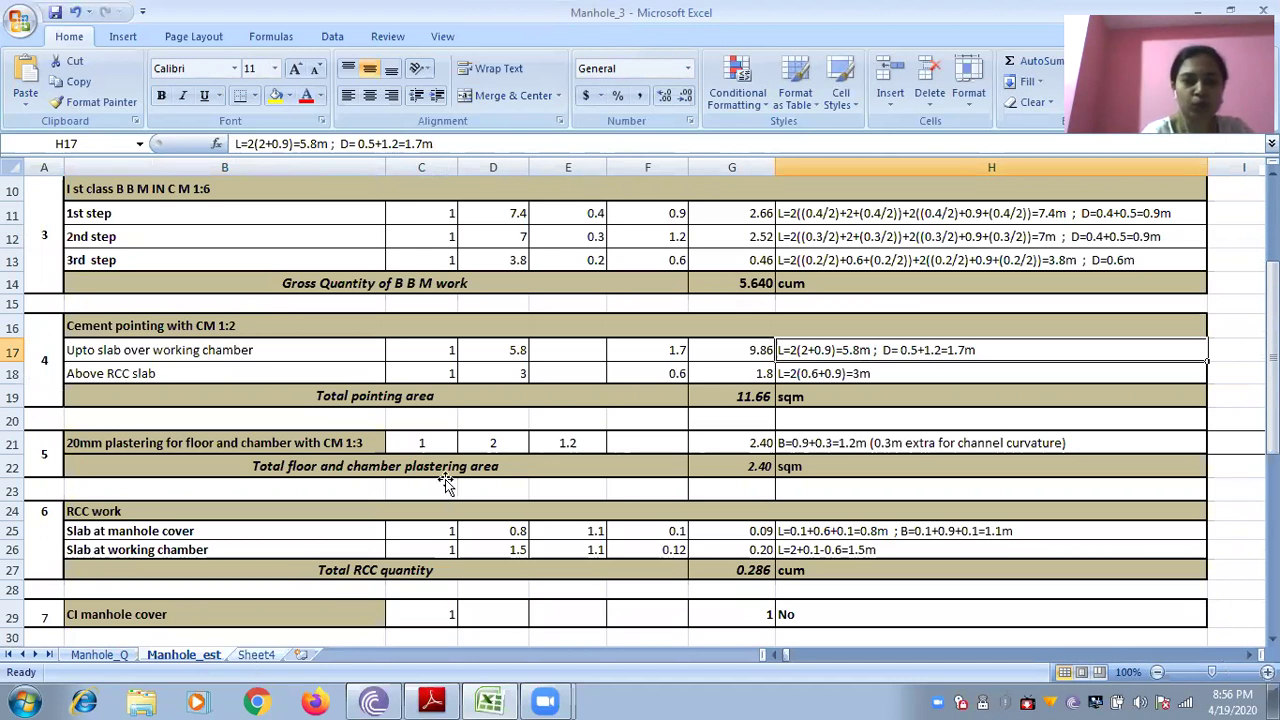
Step: Check the length and depth of pointing above the RCC slab against the drawing, and review the total pointing area formula
{"action": "key", "text": "ctrl+Page_Down"}
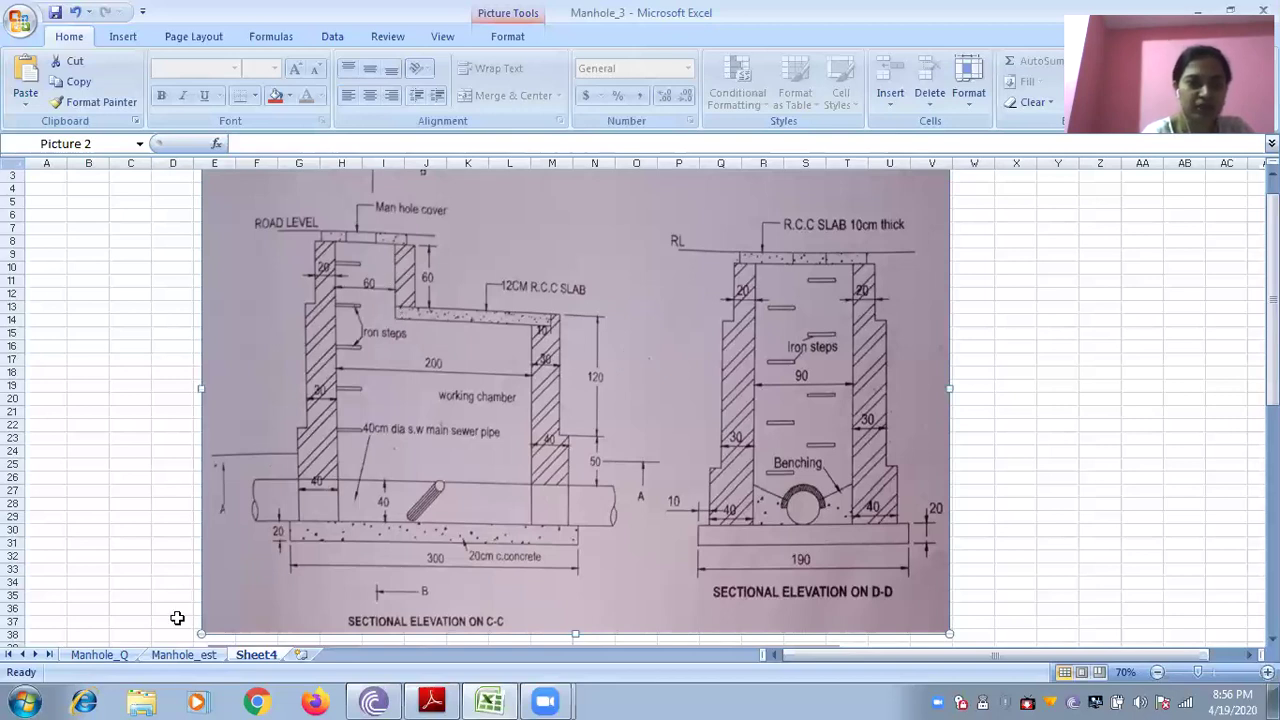
{"action": "left_click", "coordinate": [182, 655]}
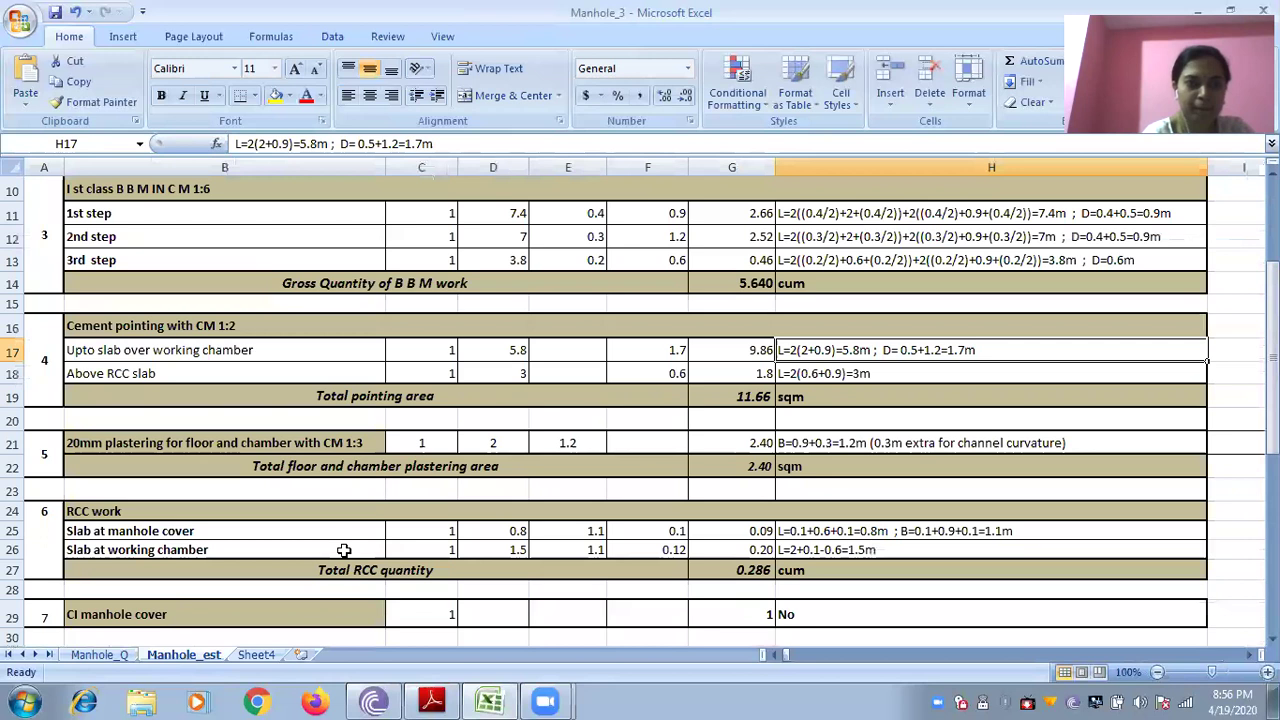
{"action": "left_click", "coordinate": [651, 374]}
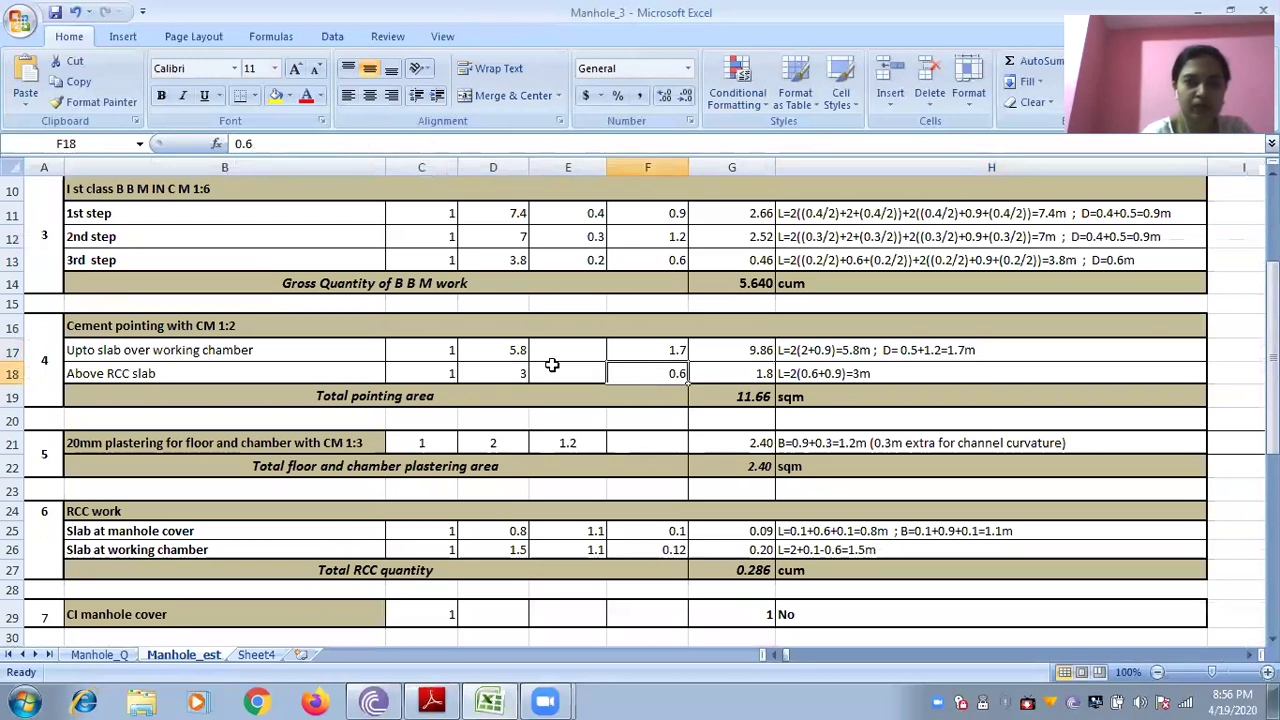
{"action": "left_click", "coordinate": [815, 373]}
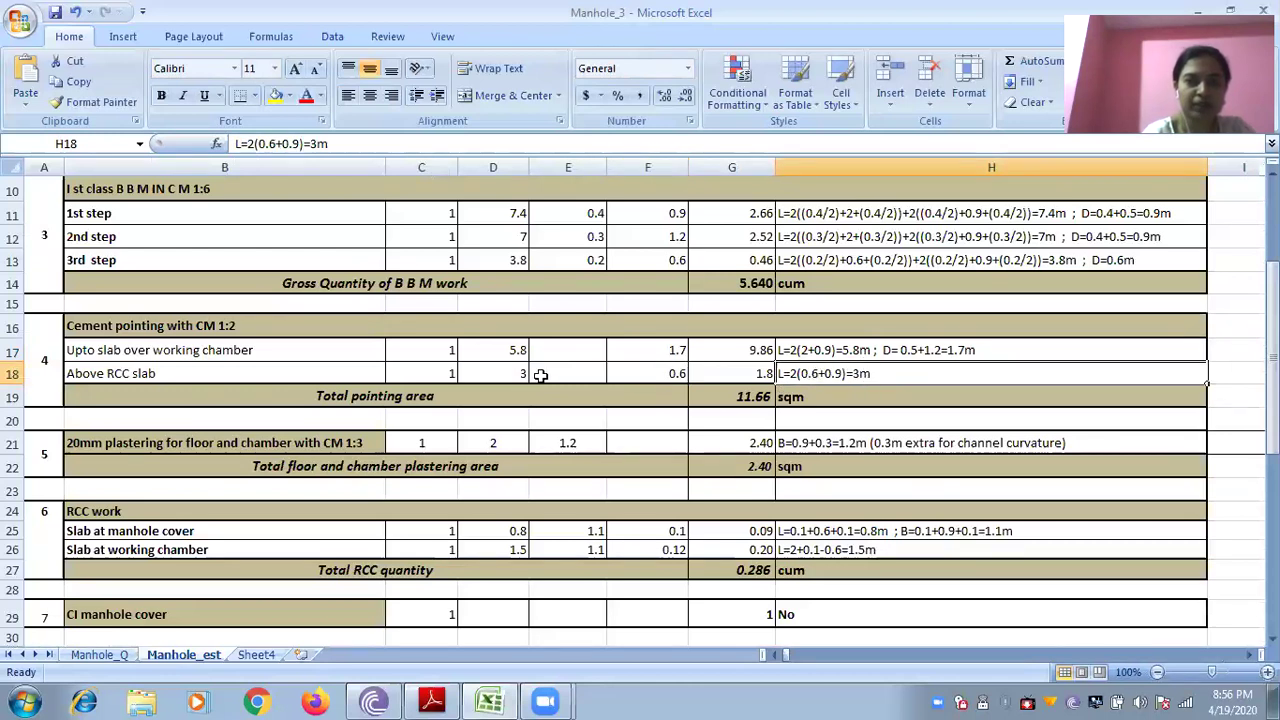
{"action": "left_click", "coordinate": [636, 374]}
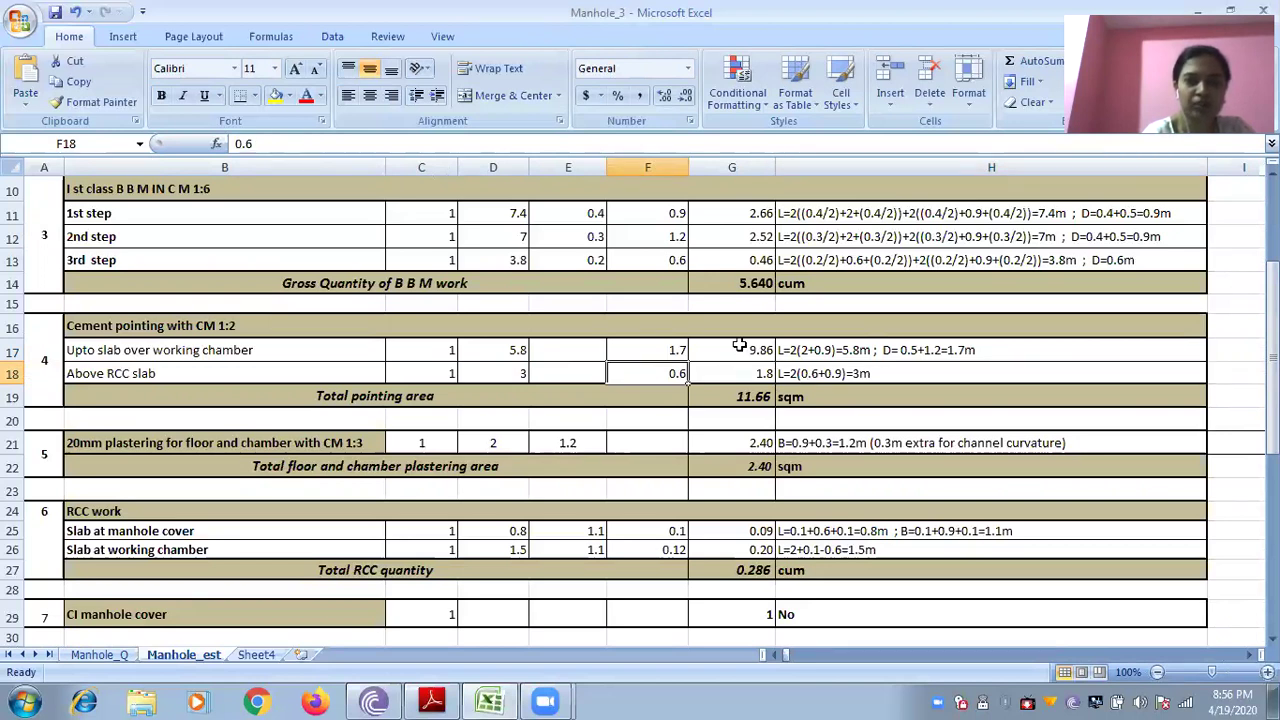
{"action": "left_click", "coordinate": [733, 395]}
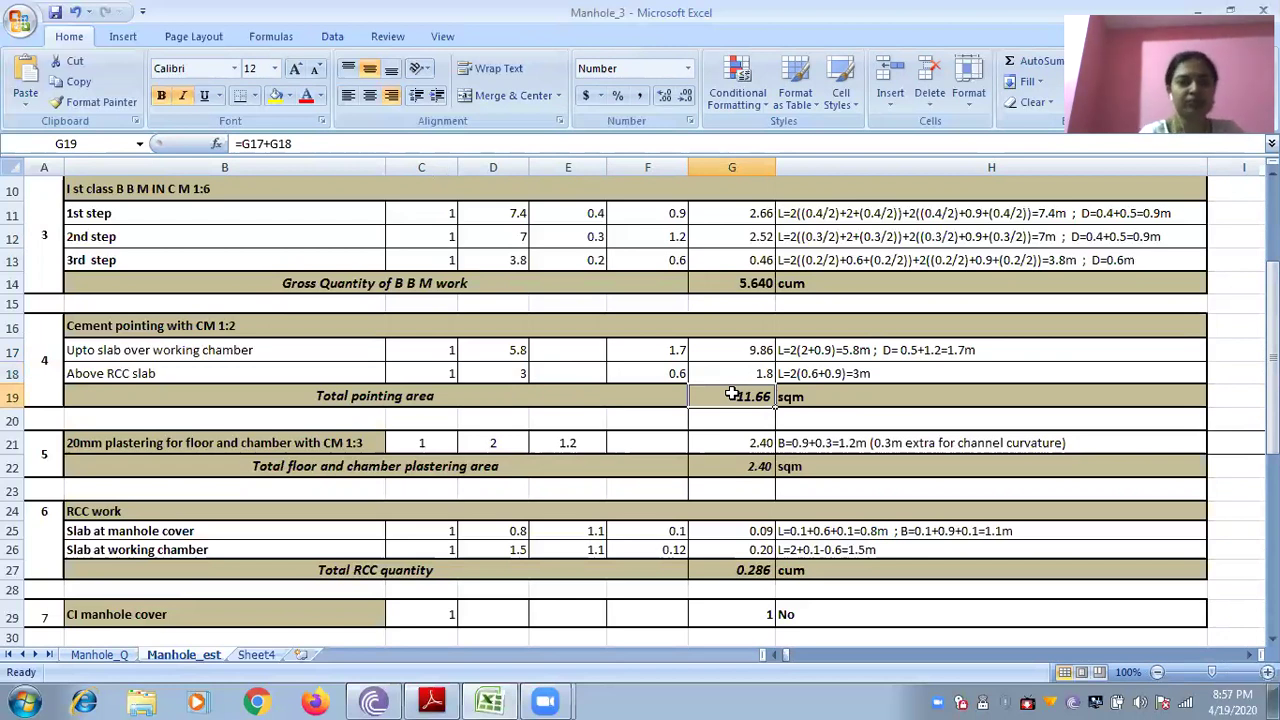
Step: Check the 20mm floor and chamber plastering item's length against the drawing and read its breadth remark
{"action": "left_click", "coordinate": [199, 441]}
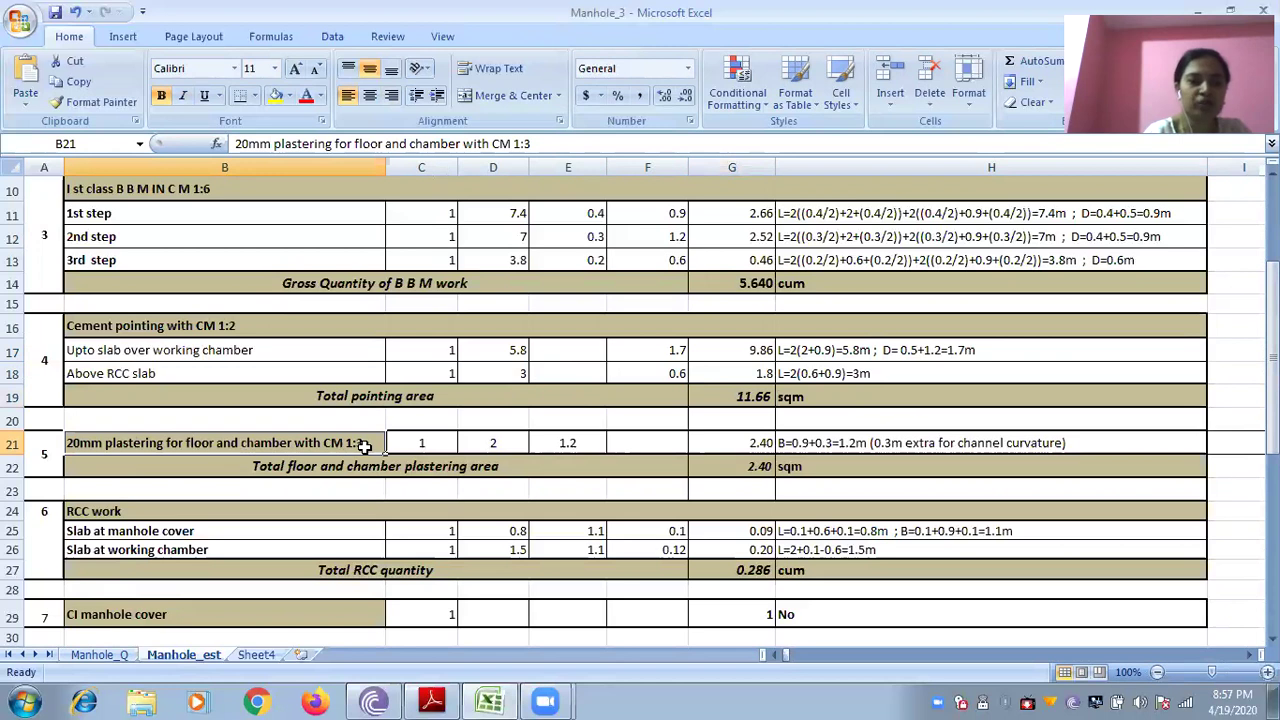
{"action": "left_click", "coordinate": [256, 655]}
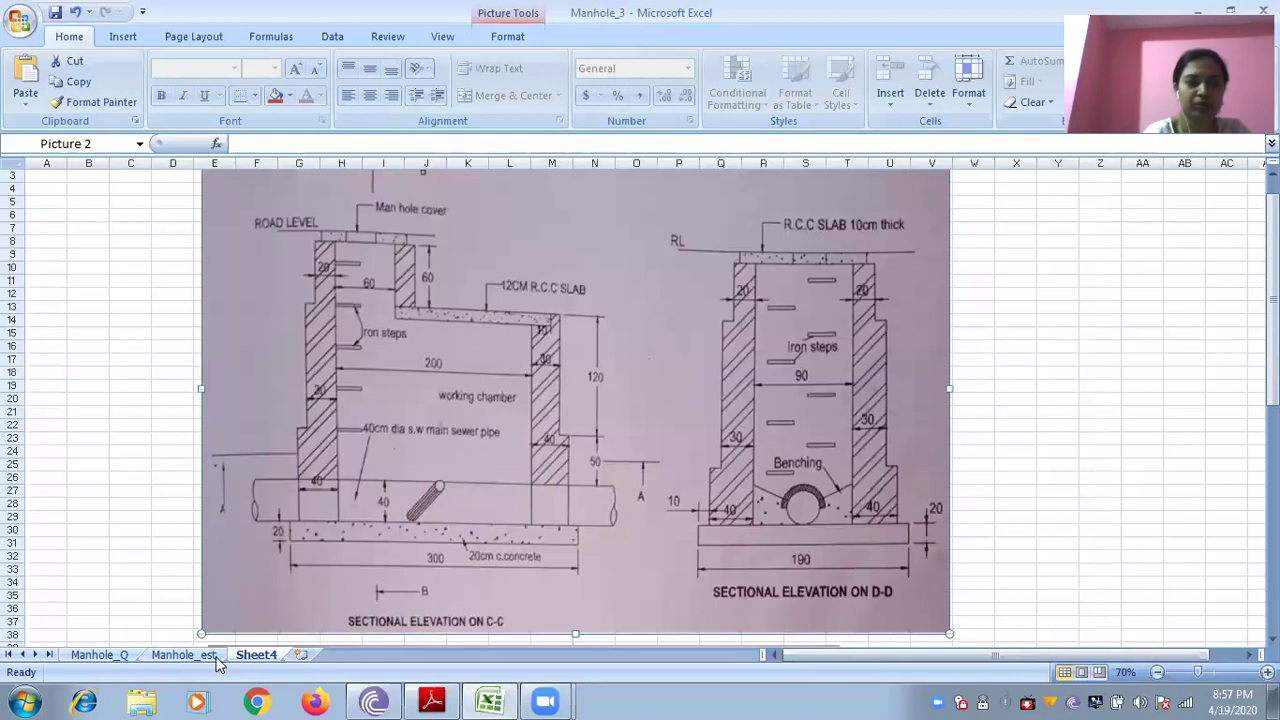
{"action": "key", "text": "ctrl+Page_Up"}
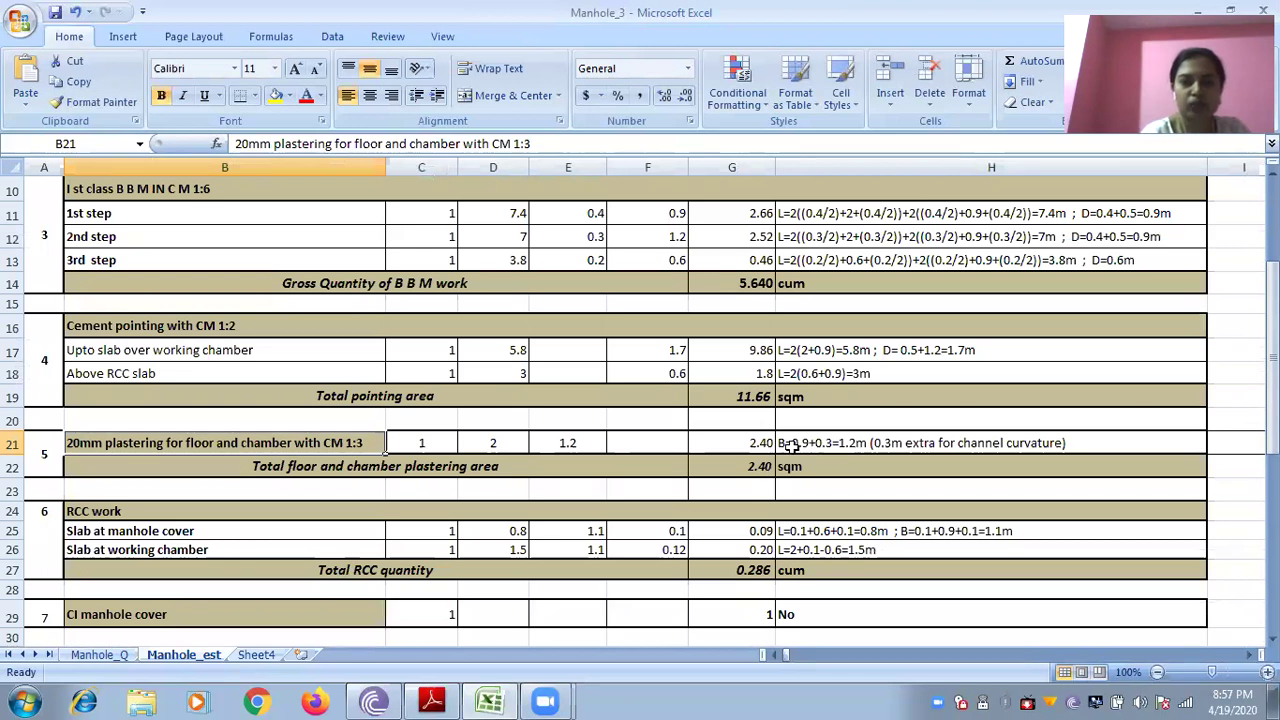
{"action": "left_click", "coordinate": [495, 443]}
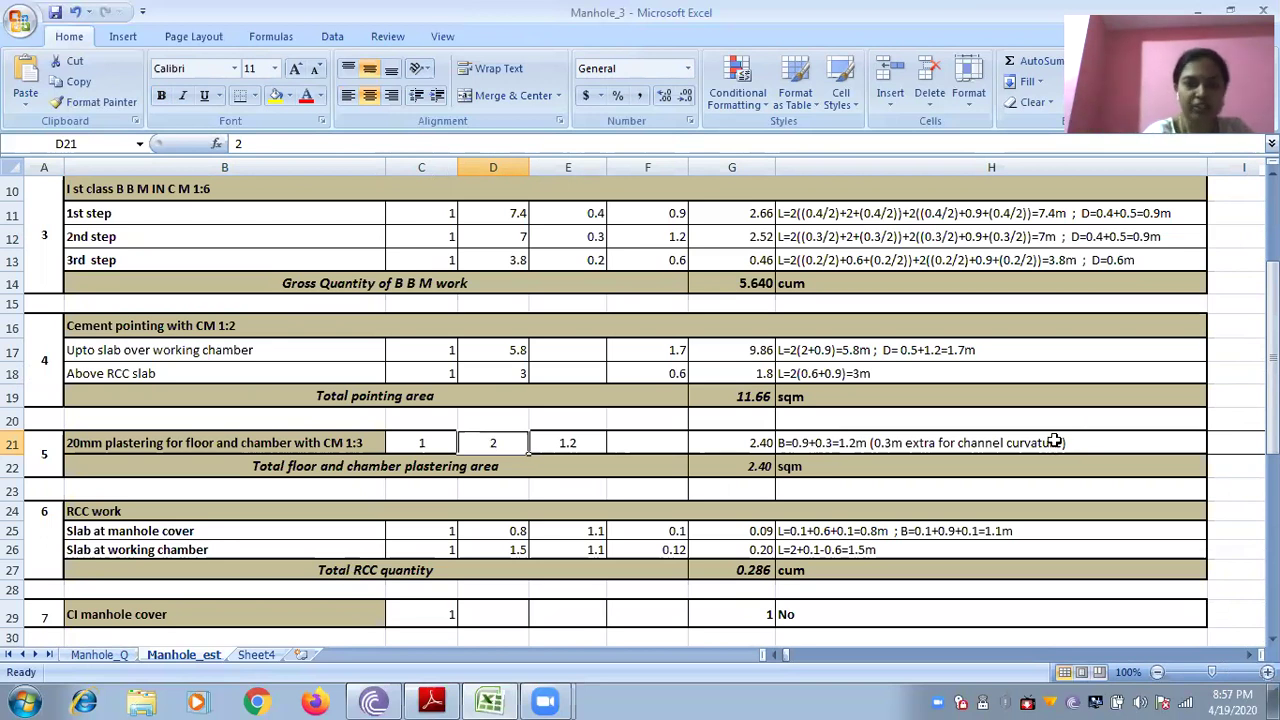
{"action": "key", "text": "Right"}
{"action": "key", "text": "Right"}
{"action": "key", "text": "Right"}
{"action": "key", "text": "Right"}
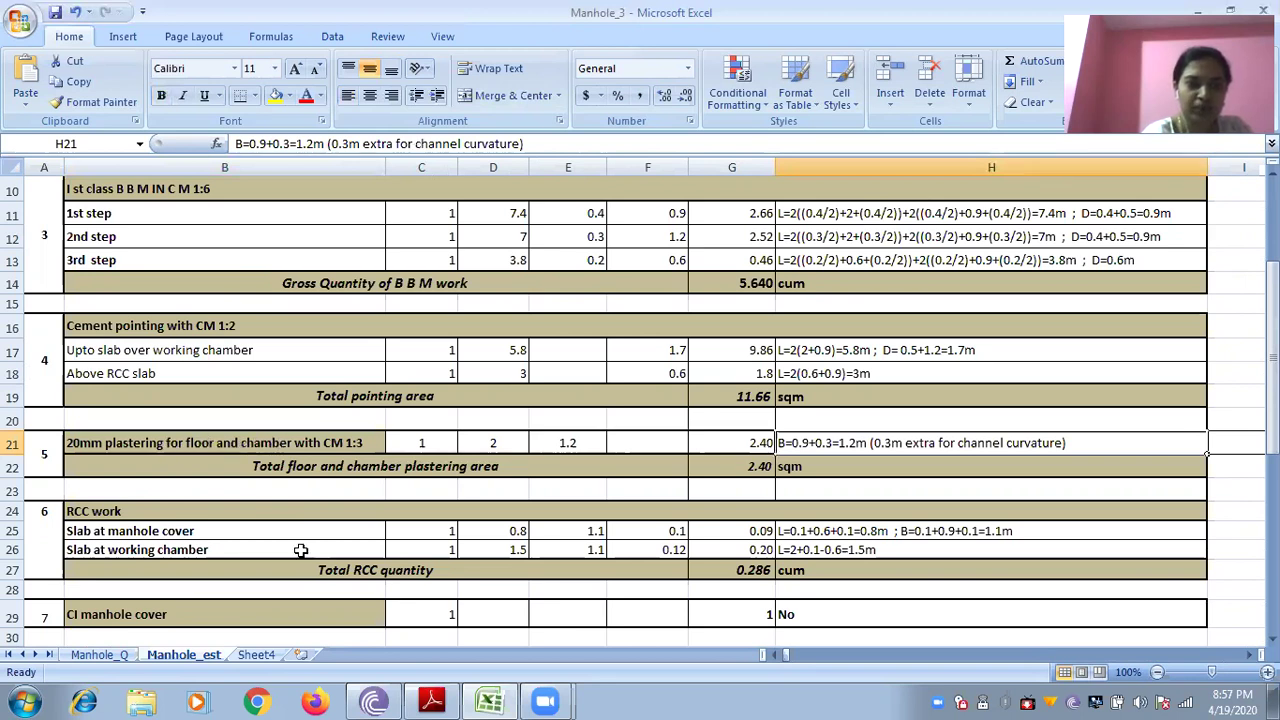
Step: Examine the channel curvature in section D-D on Sheet4 and review the plastering item's length, breadth and depth entries
{"action": "left_click", "coordinate": [259, 656]}
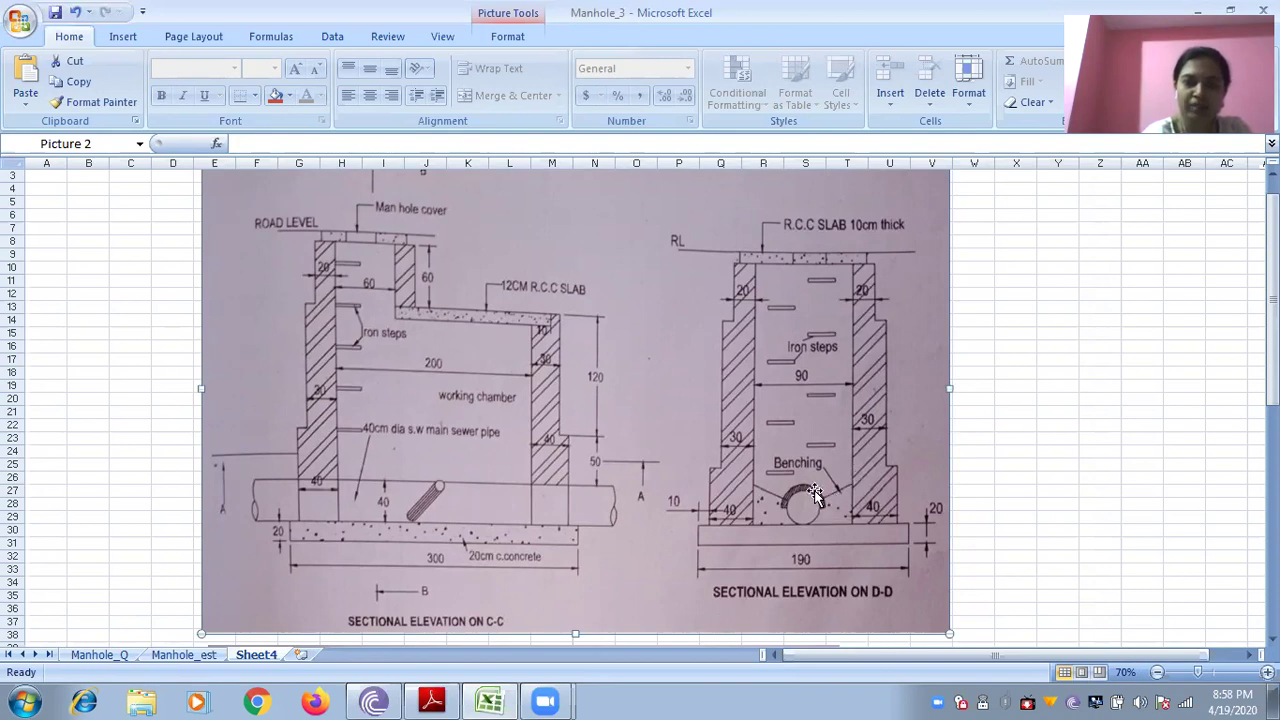
{"action": "left_click", "coordinate": [200, 658]}
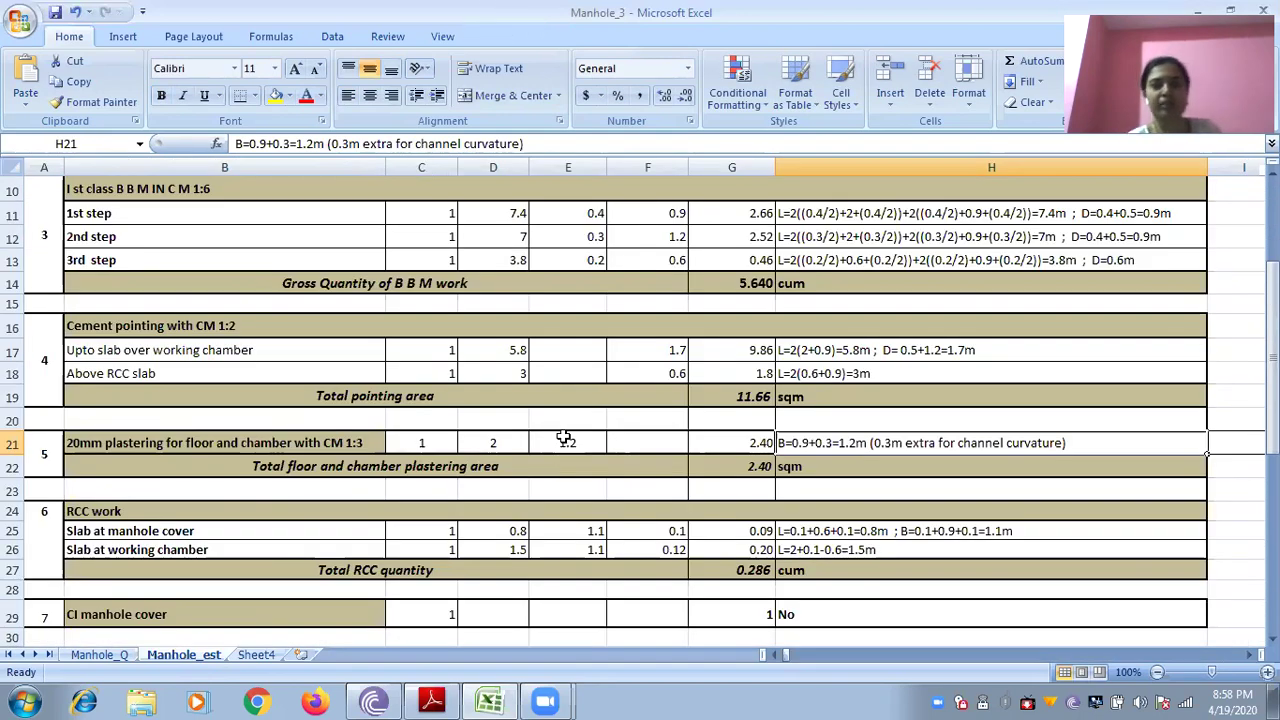
{"action": "left_click", "coordinate": [565, 443]}
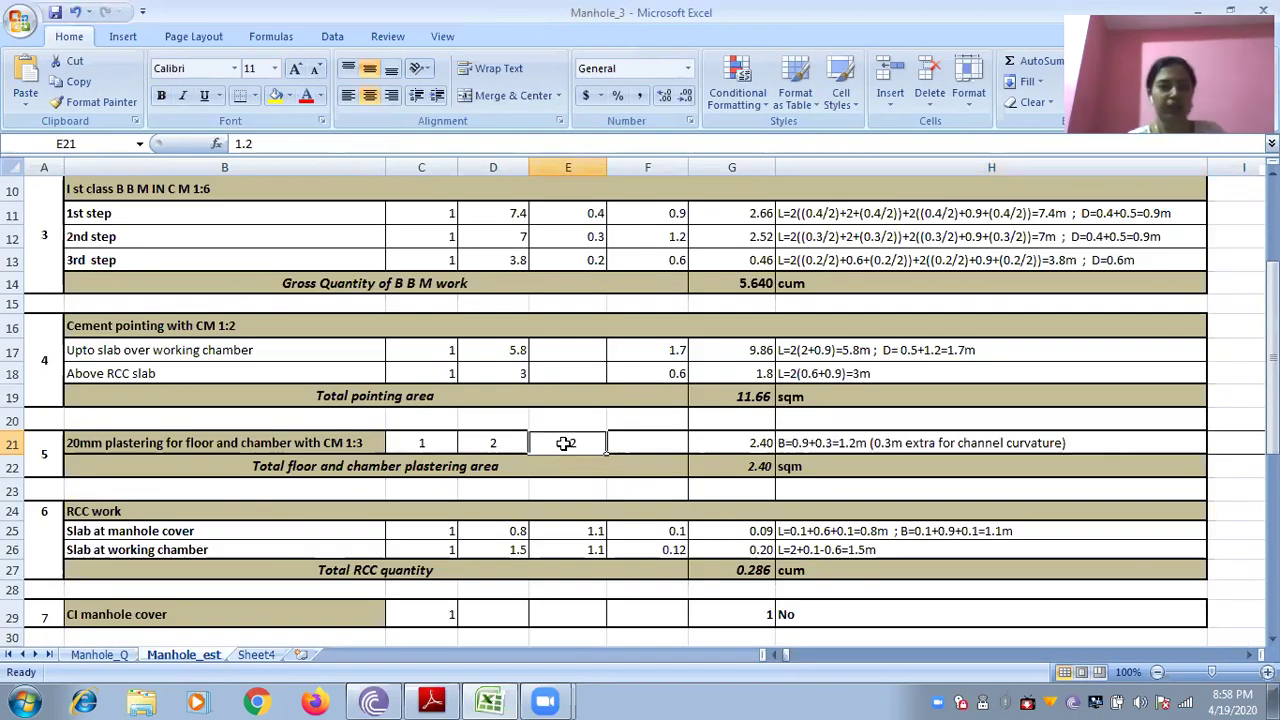
{"action": "left_click", "coordinate": [473, 432]}
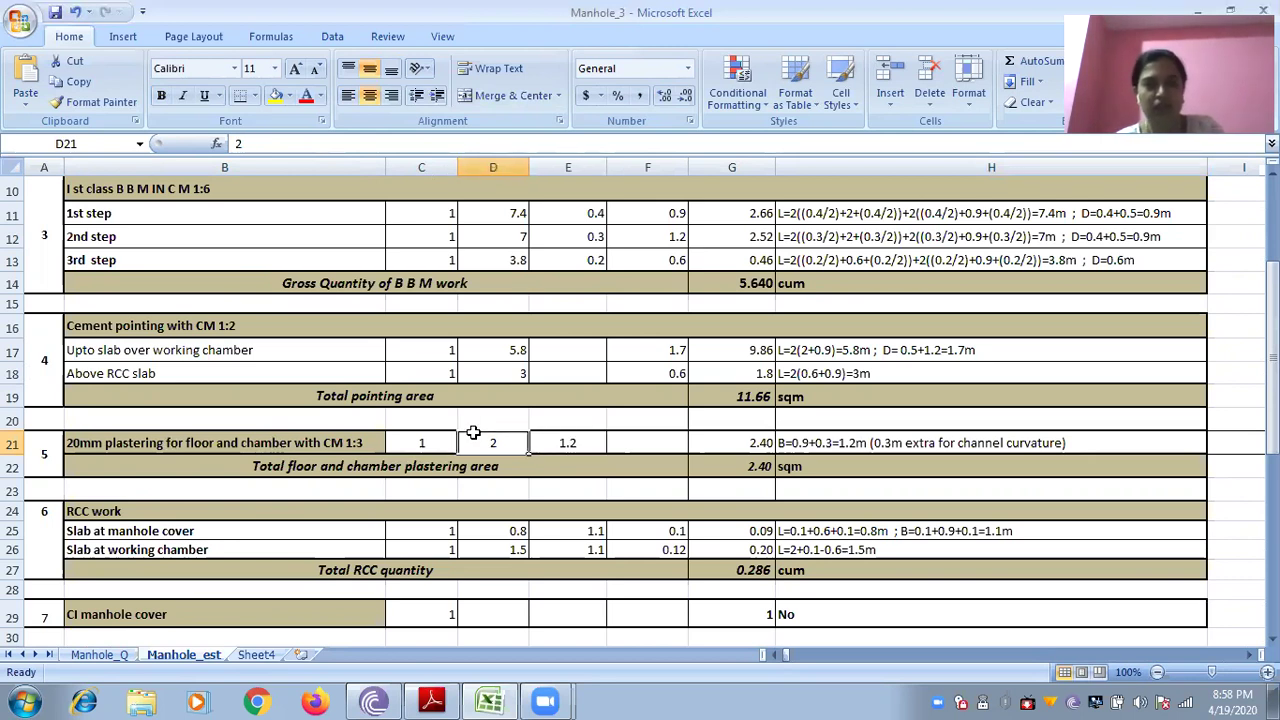
{"action": "left_click", "coordinate": [561, 445]}
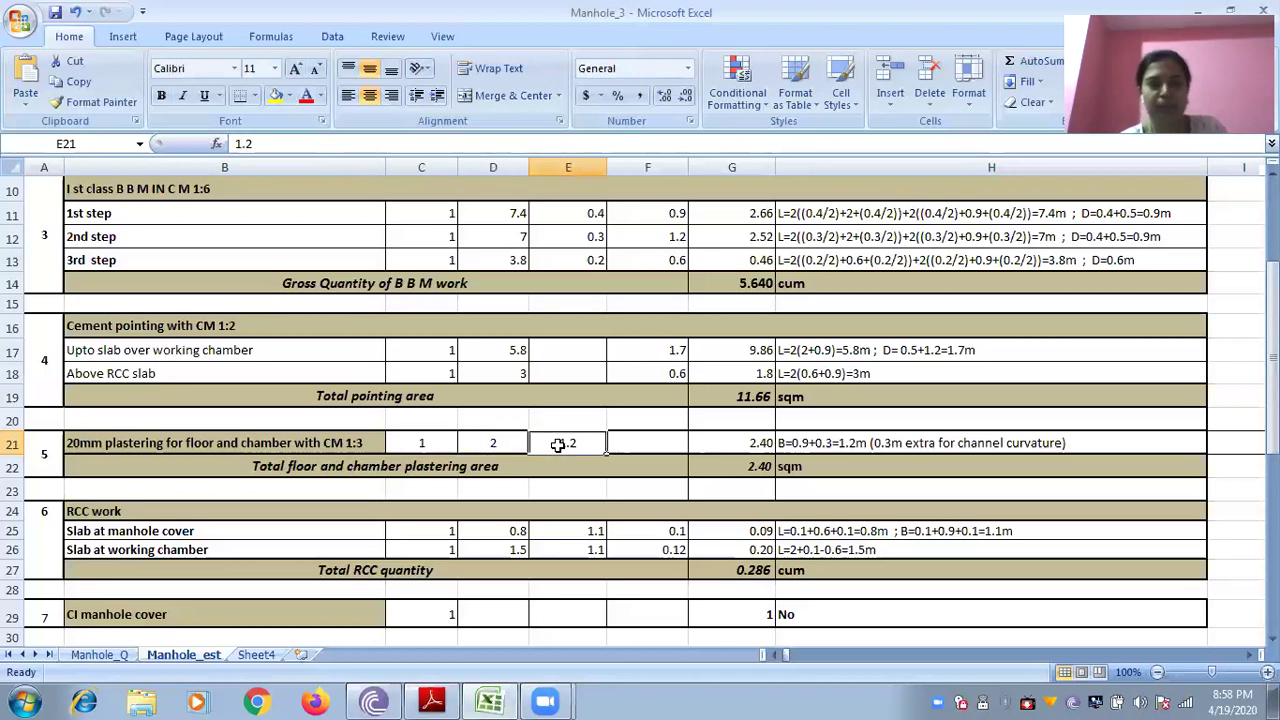
{"action": "left_click", "coordinate": [647, 438]}
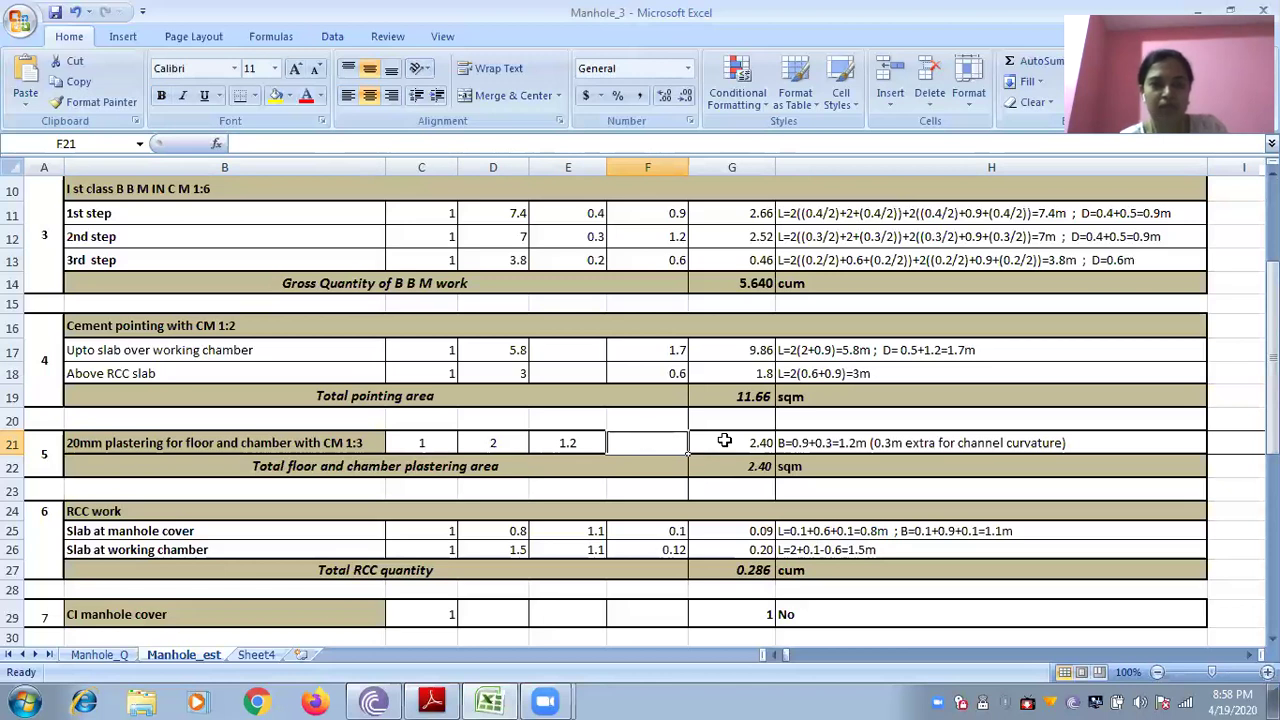
Step: Review the plastering quantity formula and check the item's unit in the work list on the Manhole_Q sheet
{"action": "left_click", "coordinate": [724, 440]}
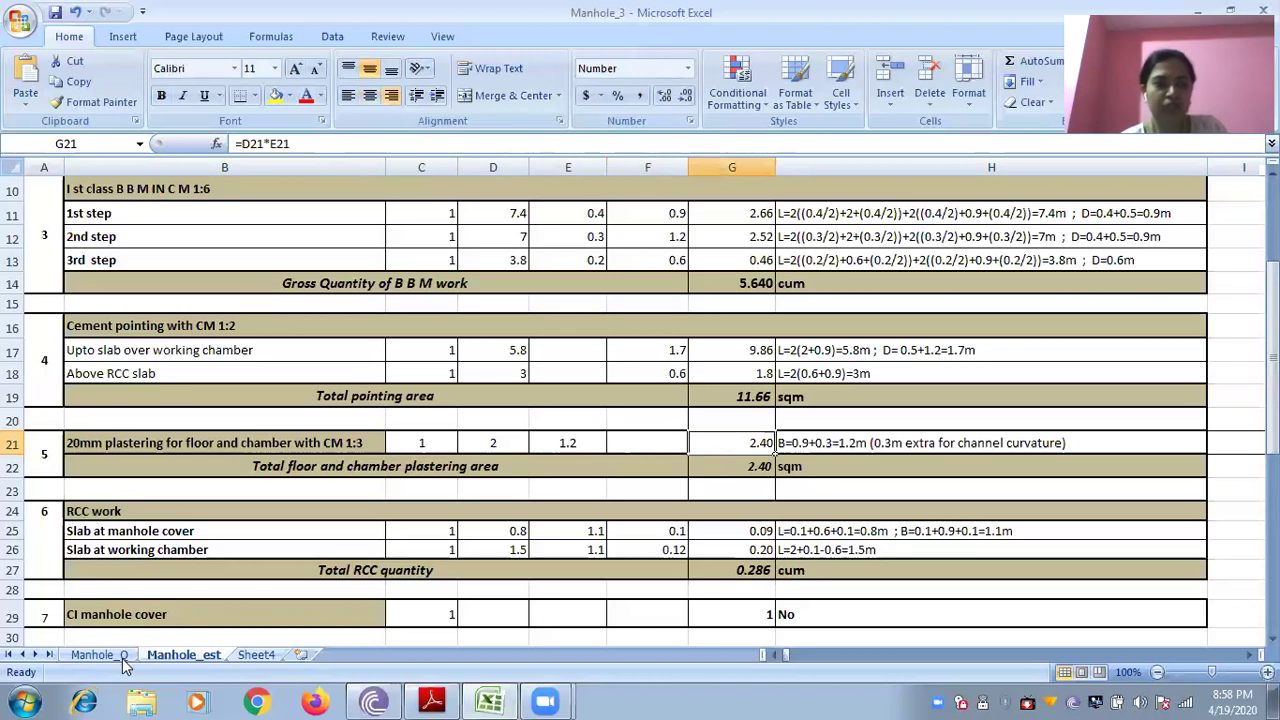
{"action": "left_click", "coordinate": [122, 656]}
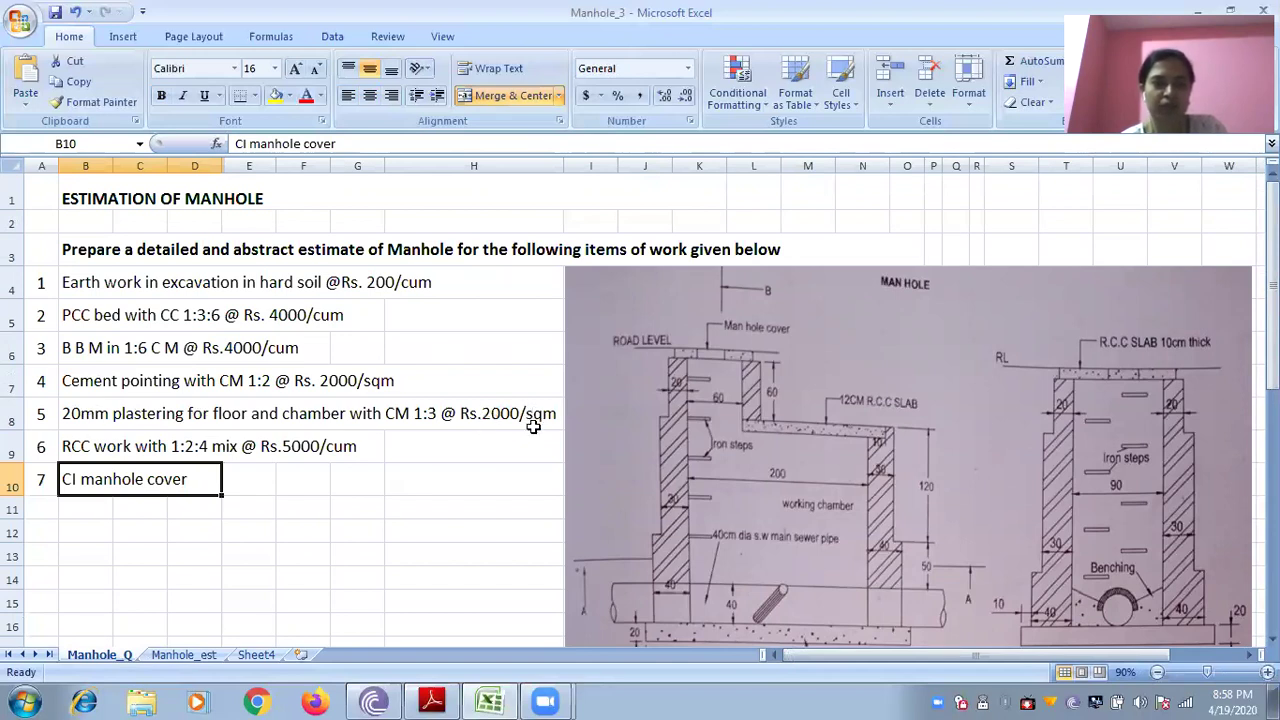
{"action": "left_click", "coordinate": [182, 655]}
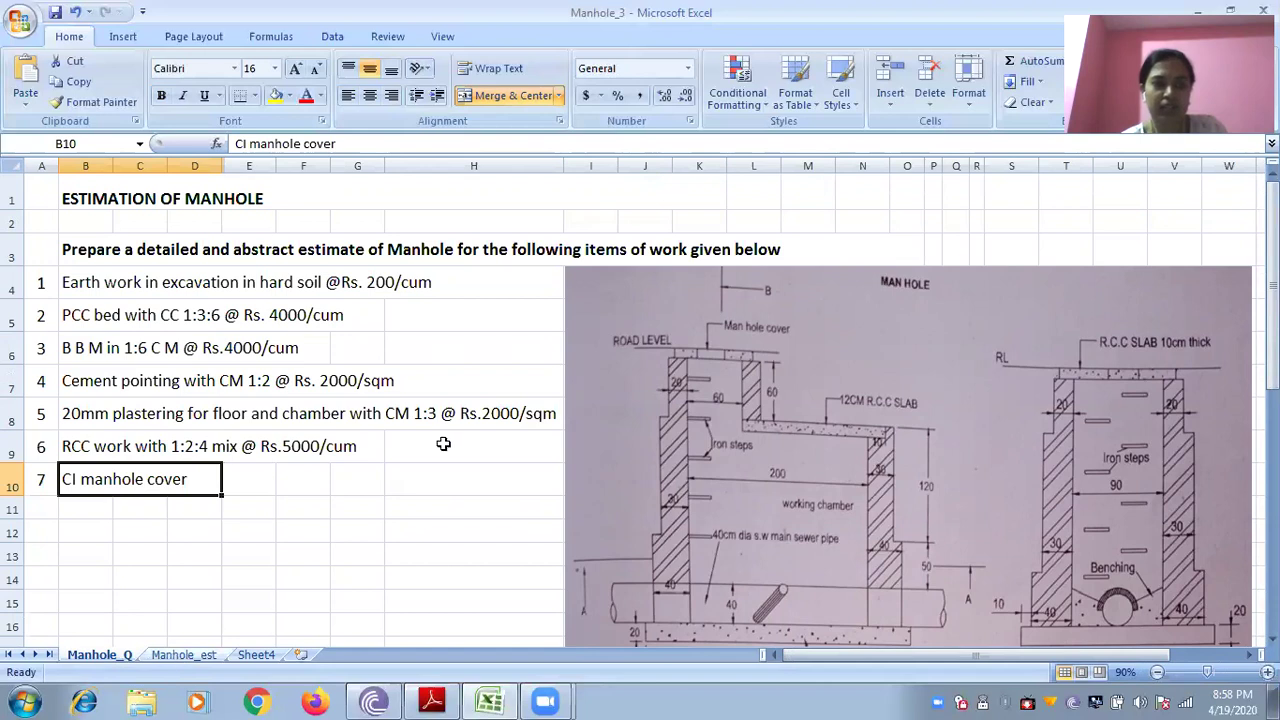